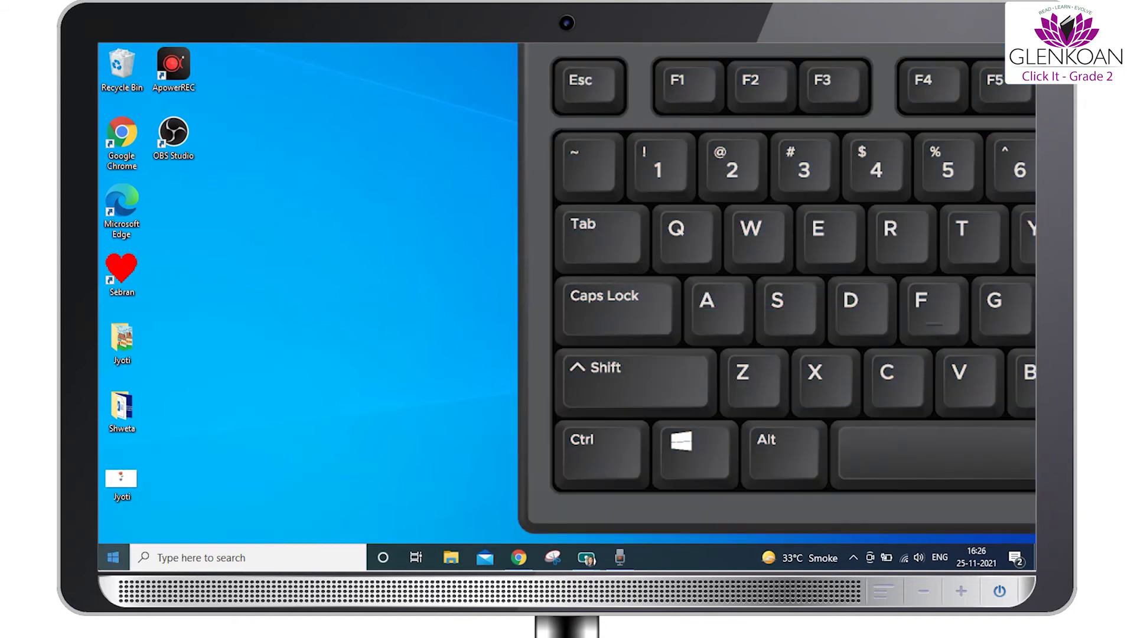
Step: Search Windows for 'paint' and launch Paint 3D from the results
left_click(174, 555)
type("paint")
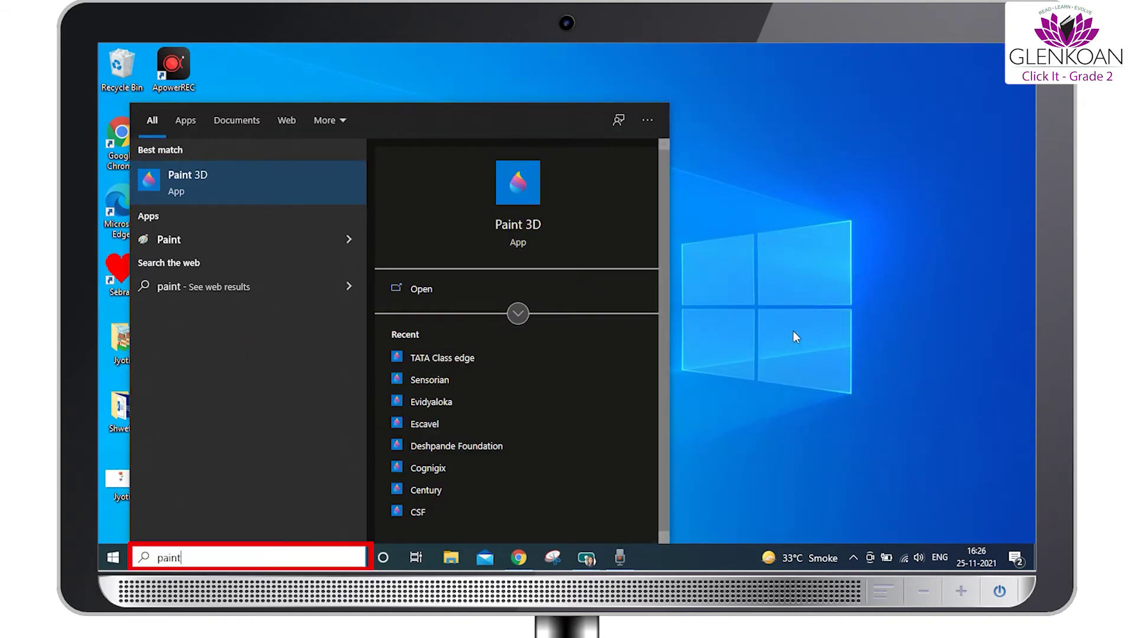
left_click(248, 189)
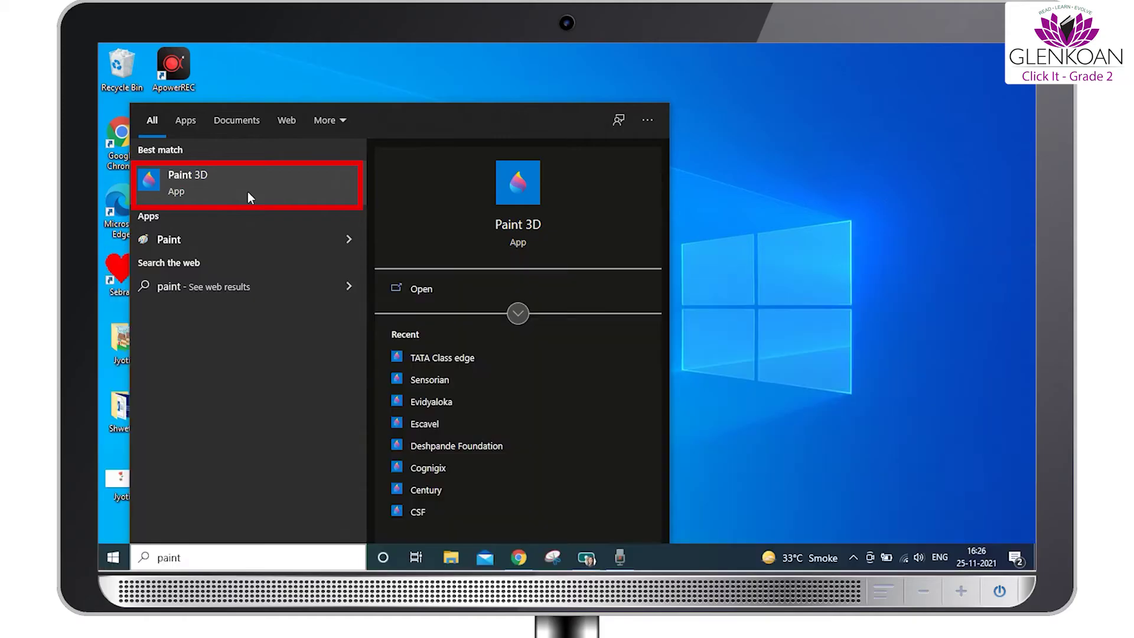
key("Return")
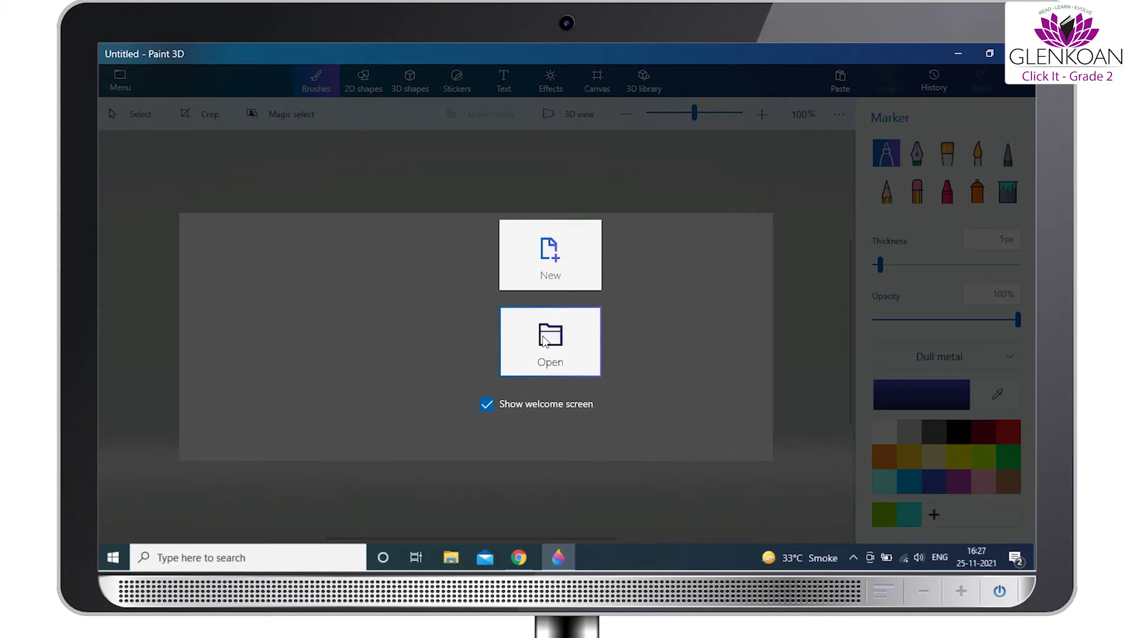
Step: Create a new blank project from the Paint 3D welcome screen
left_click(551, 275)
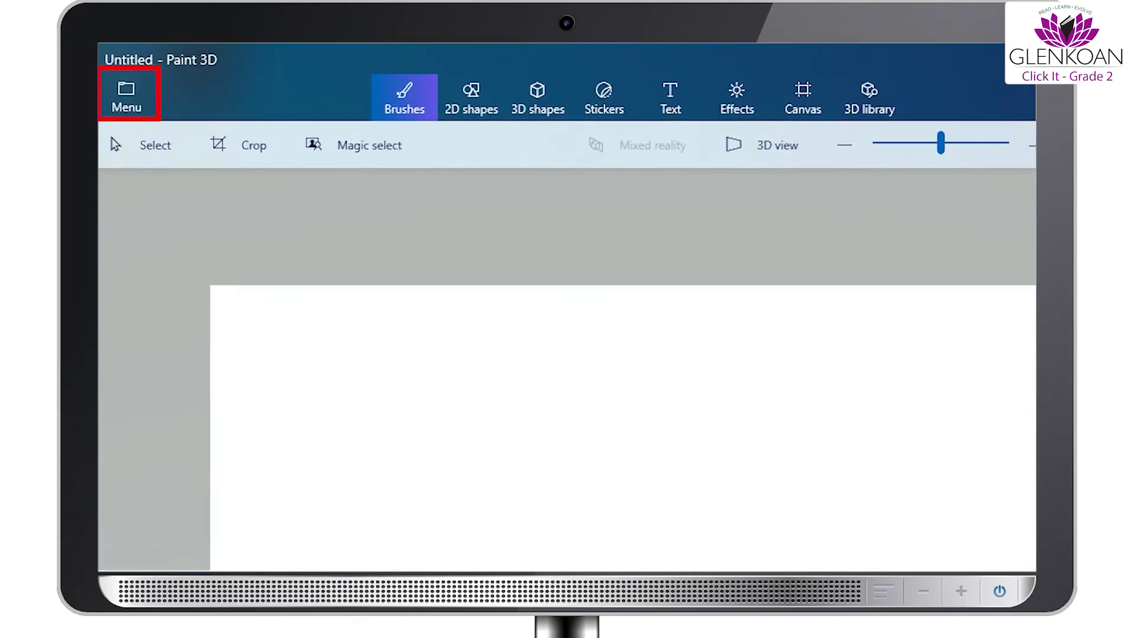
left_click(118, 100)
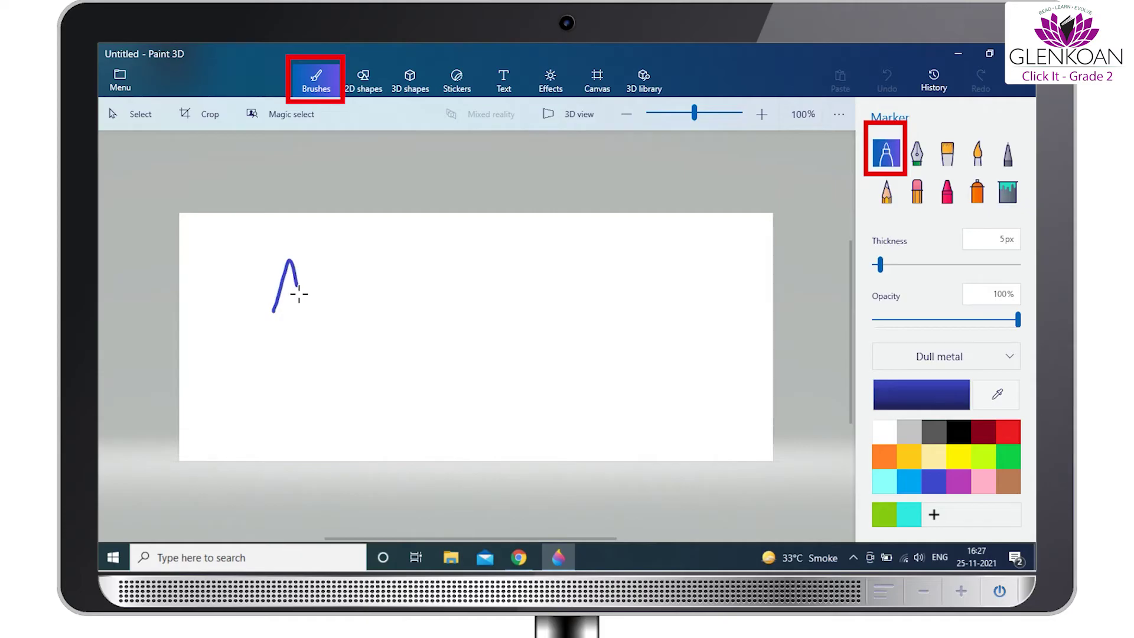
Step: Draw a small marker star, then a bolder 11px star beside it
mouse_move(299, 293)
left_mouse_down()
mouse_move(254, 283)
mouse_move(273, 311)
left_mouse_up()
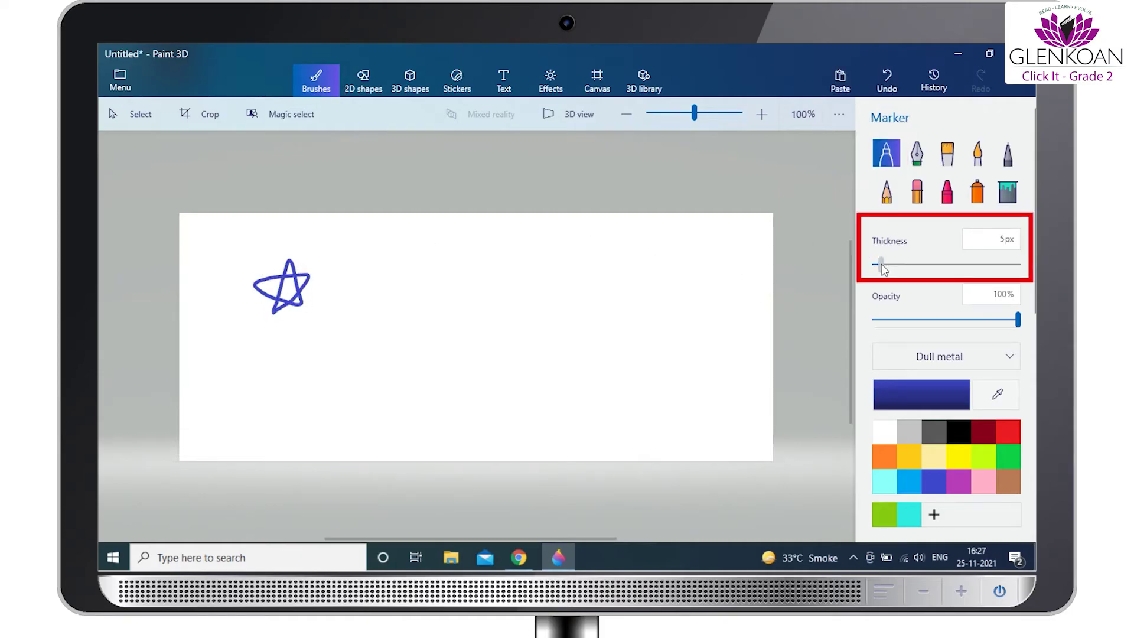
left_click_drag(881, 268, 888, 265)
mouse_move(376, 341)
left_mouse_down()
mouse_move(407, 259)
mouse_move(434, 331)
mouse_move(389, 317)
mouse_move(362, 285)
mouse_move(449, 273)
mouse_move(377, 344)
left_mouse_up()
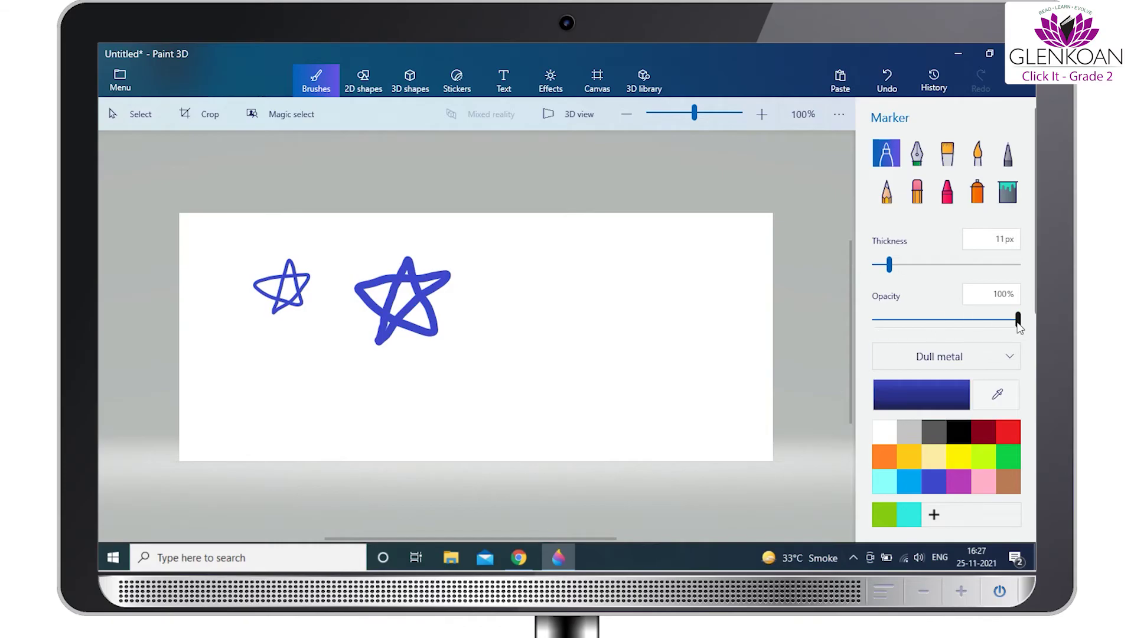
Step: Shade the large star at about 42% opacity and set the marker finish to Matte
left_click_drag(1017, 322, 934, 331)
mouse_move(357, 317)
left_mouse_down()
mouse_move(409, 265)
mouse_move(367, 284)
mouse_move(354, 309)
mouse_move(375, 318)
mouse_move(451, 261)
mouse_move(445, 288)
mouse_move(474, 279)
mouse_move(470, 258)
mouse_move(389, 264)
mouse_move(406, 230)
mouse_move(443, 272)
mouse_move(447, 297)
mouse_move(429, 242)
left_mouse_up()
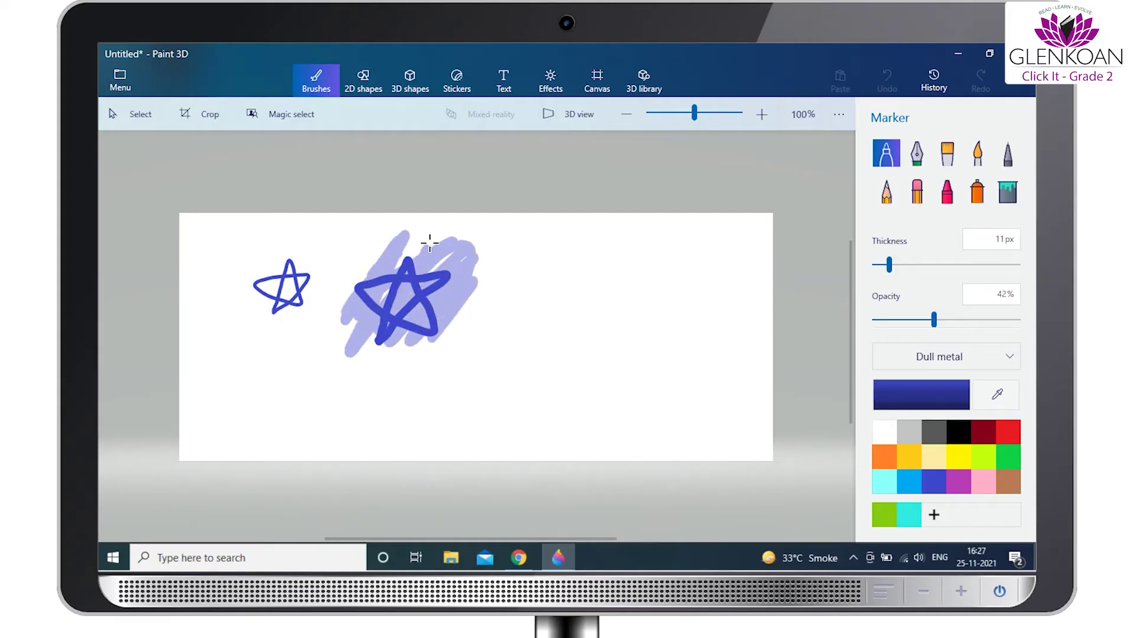
left_click(945, 356)
left_click(974, 314)
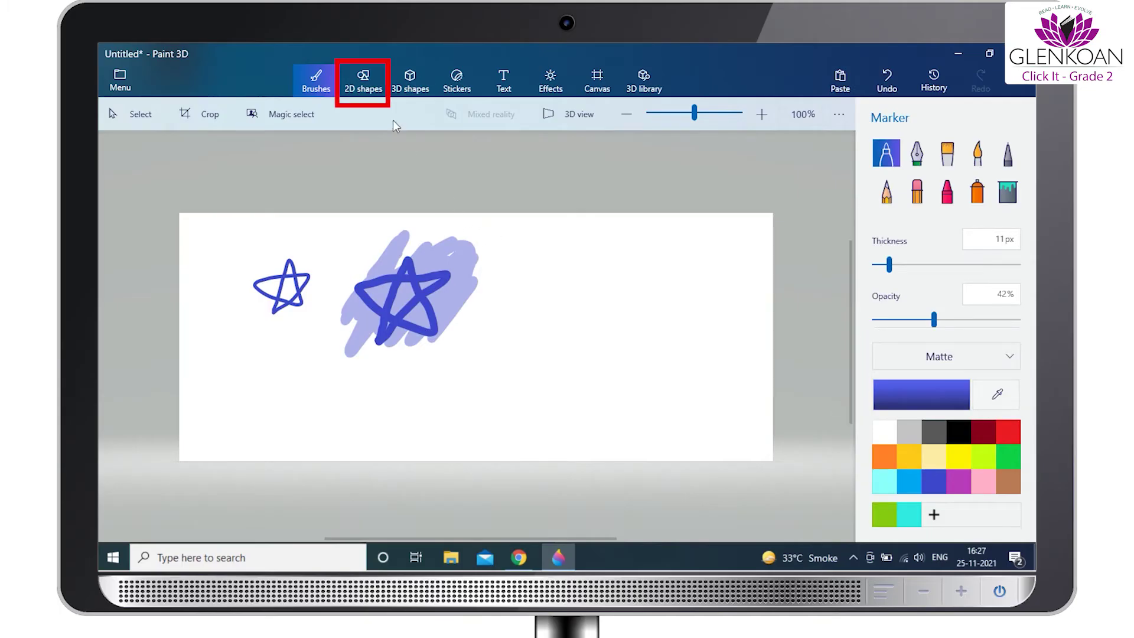
Step: In 2D shapes, try and undo an ellipse, then delete both stars to clear the canvas
left_click(377, 93)
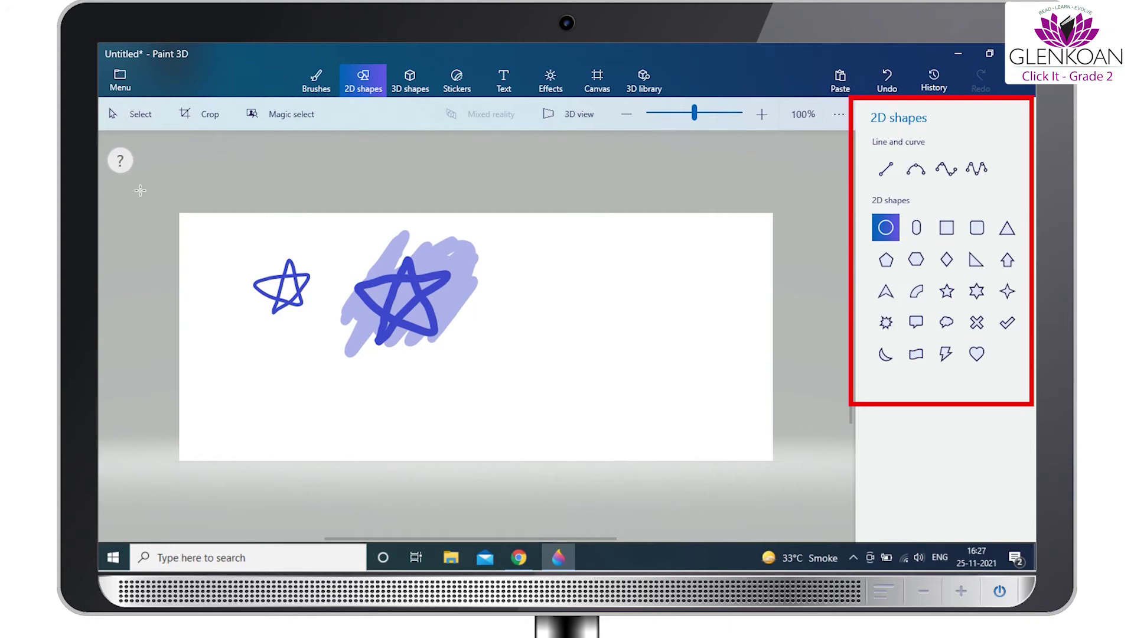
left_click_drag(204, 221, 532, 404)
key("ctrl+z")
key("ctrl+a")
key("Delete")
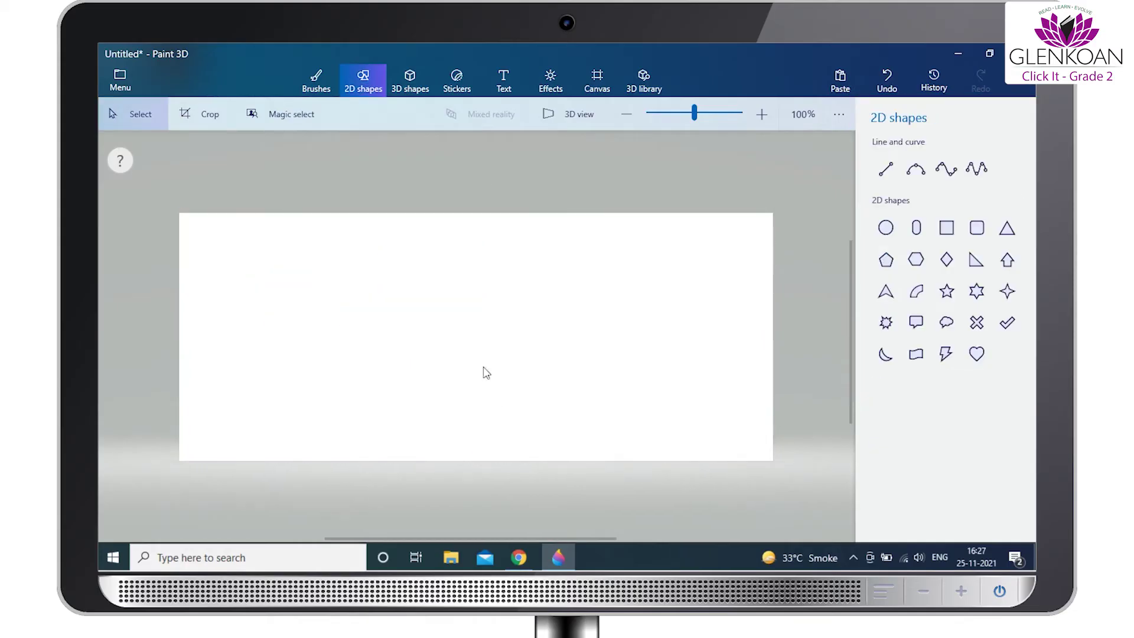
Step: Draw a five-point star on the left and give it a solid yellow fill
left_click(946, 290)
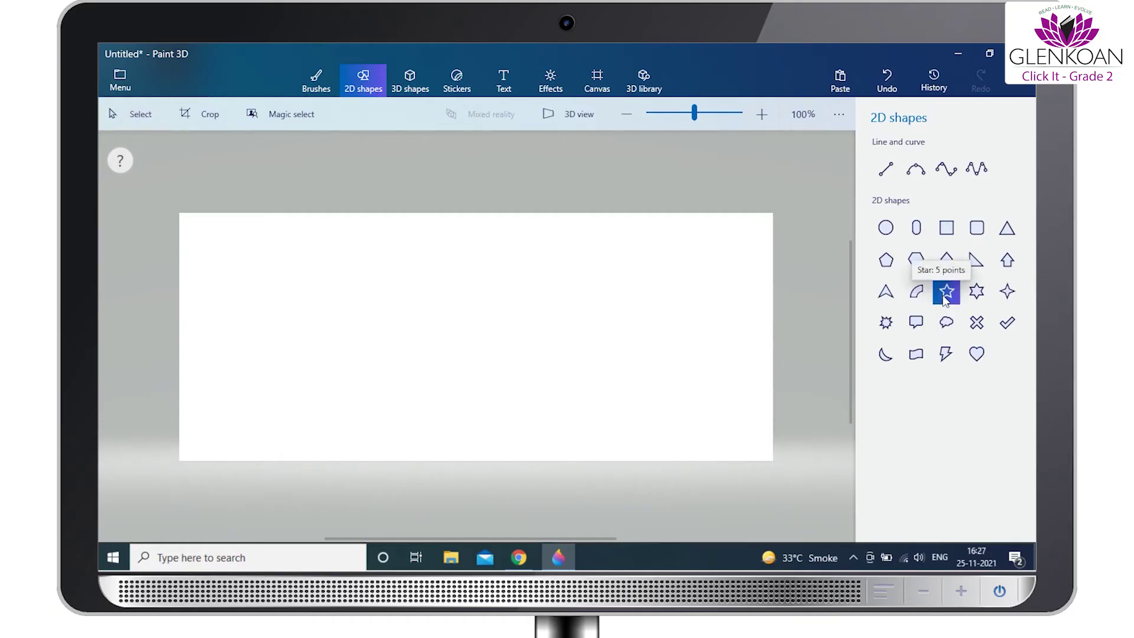
left_click(296, 328)
left_click_drag(255, 260, 433, 417)
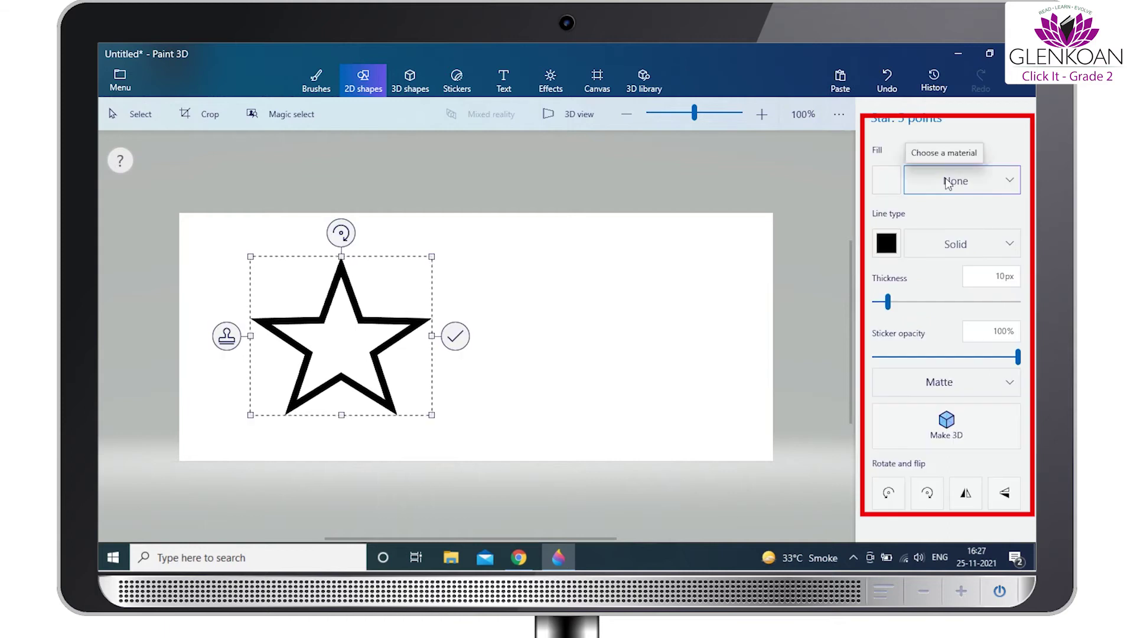
left_click(953, 182)
left_click(953, 220)
left_click(886, 180)
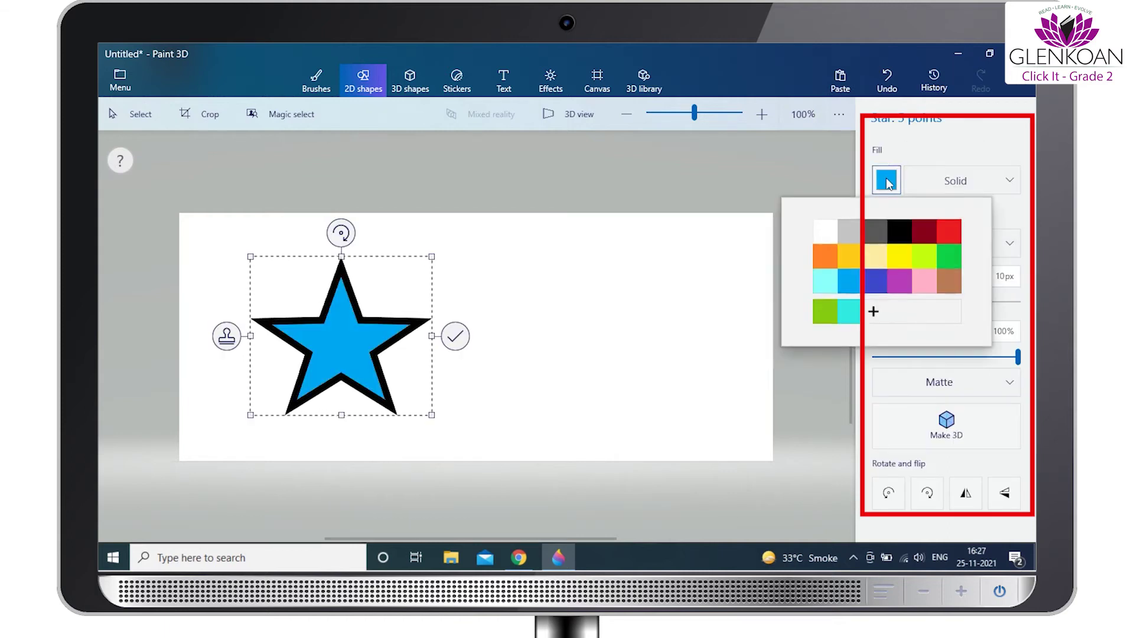
left_click(894, 253)
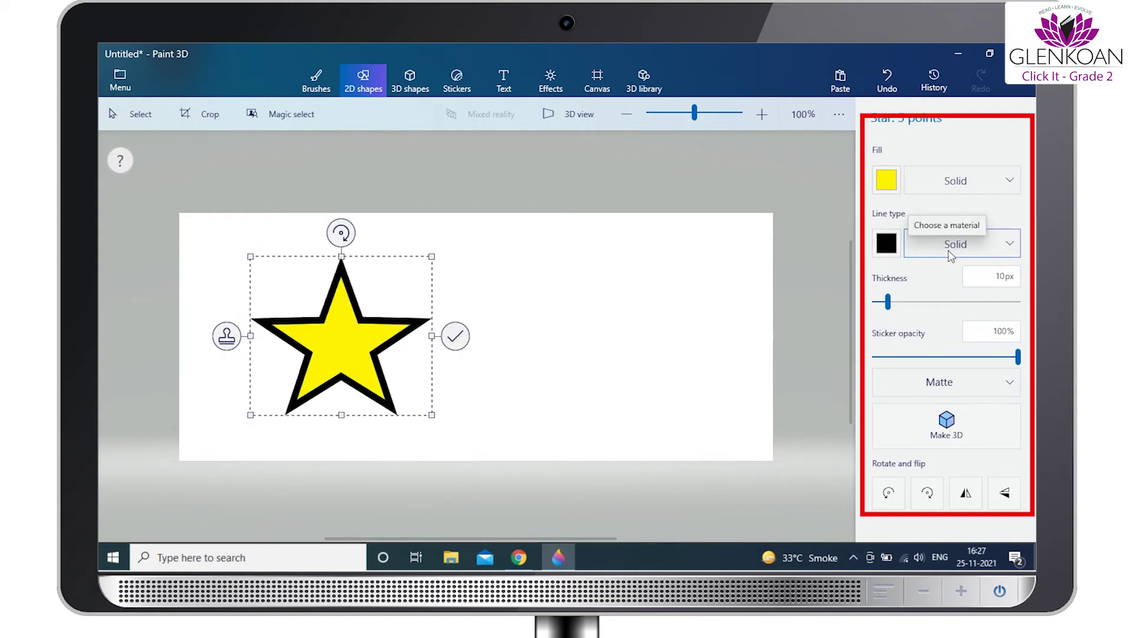
Step: Give the star a solid magenta outline and deselect it
left_click(948, 248)
left_click(948, 247)
left_click(892, 255)
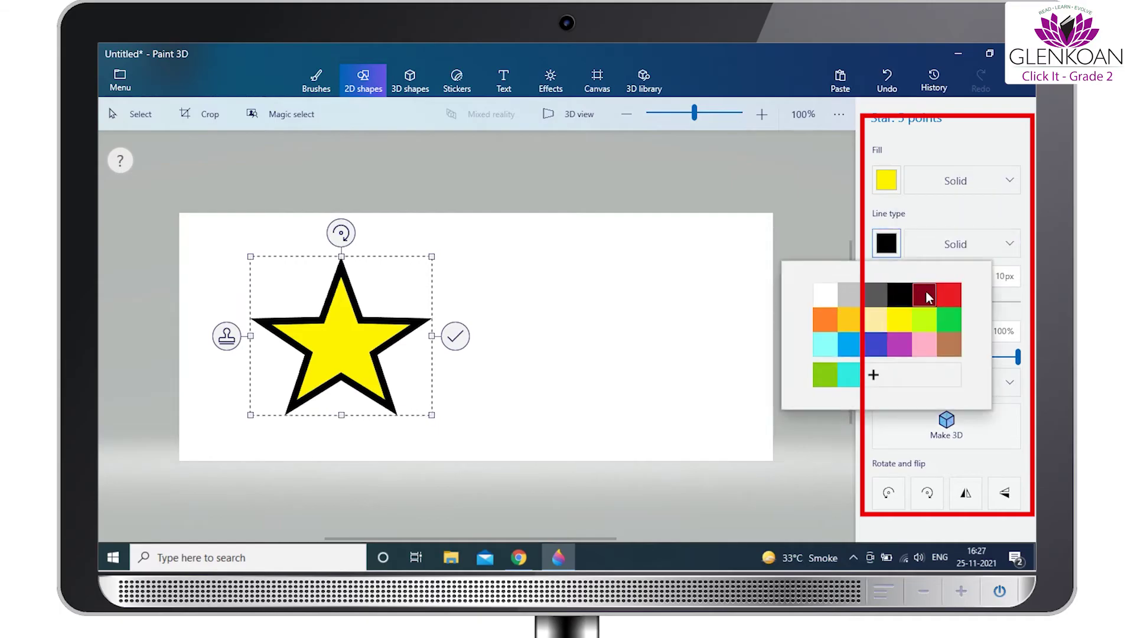
left_click(899, 344)
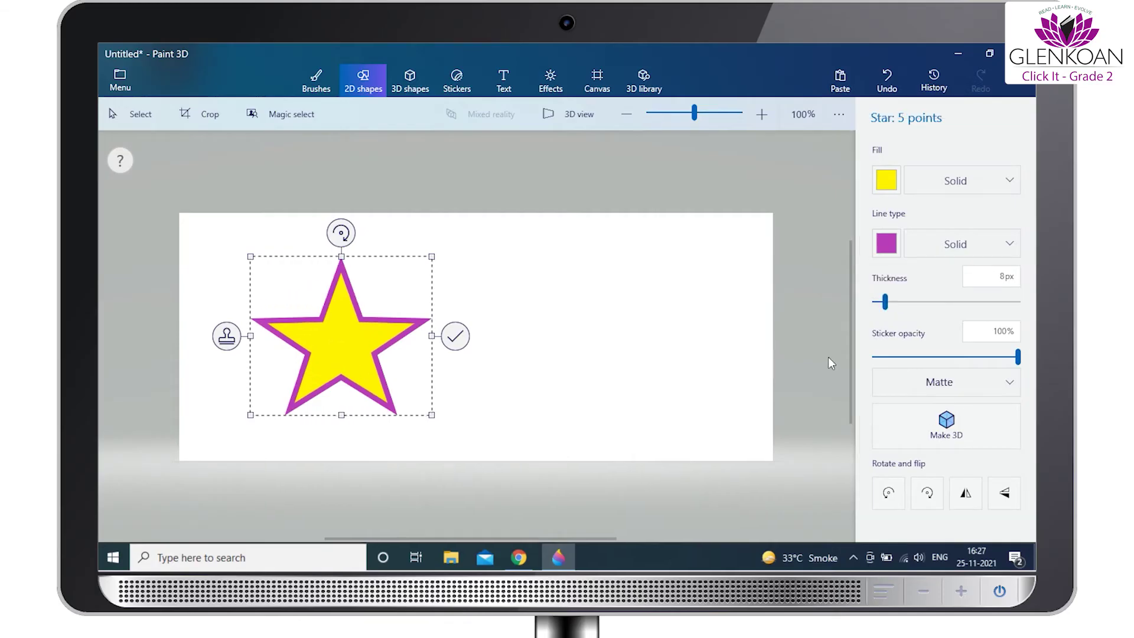
left_click(457, 179)
Step: Insert the Common fangtooth fish model from the 3D library's latest collections
left_click(418, 77)
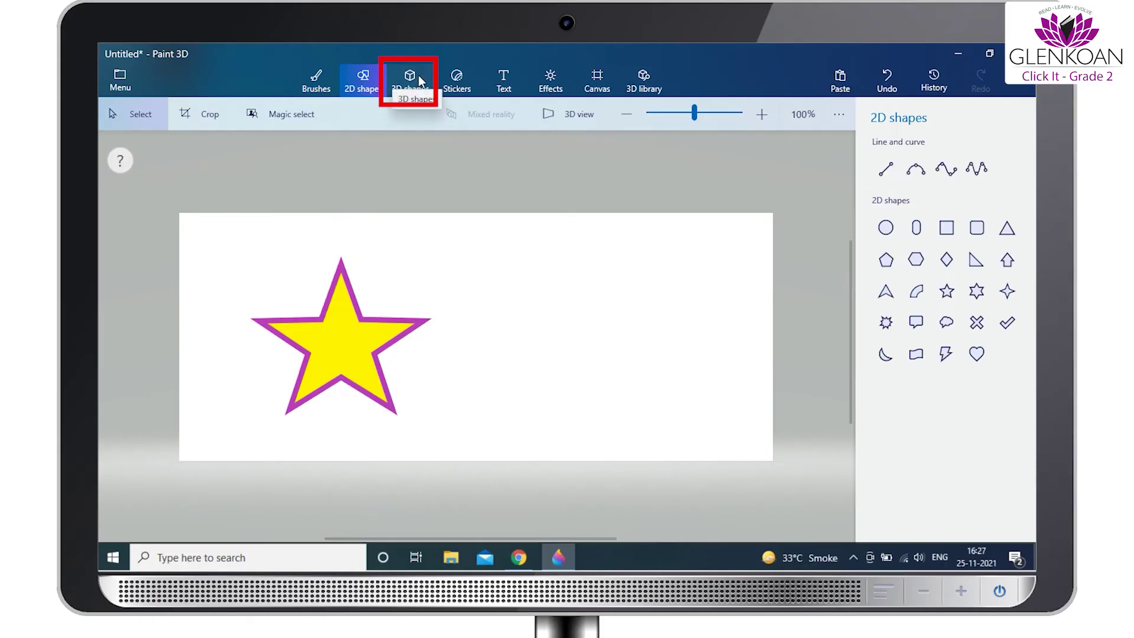
left_click(936, 155)
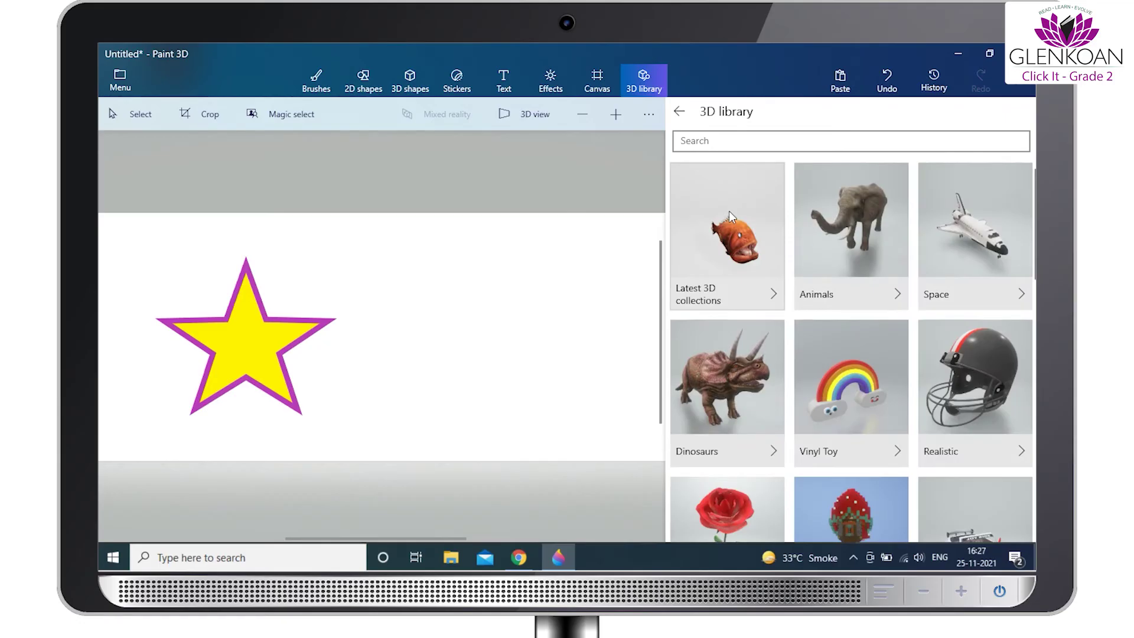
left_click(729, 213)
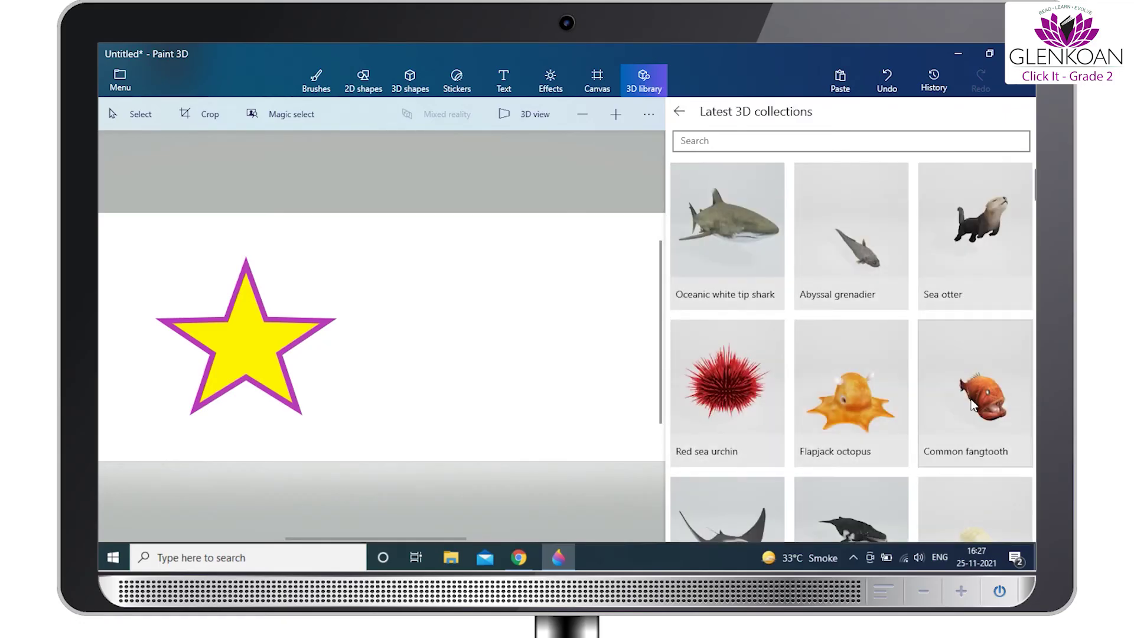
left_click(973, 407)
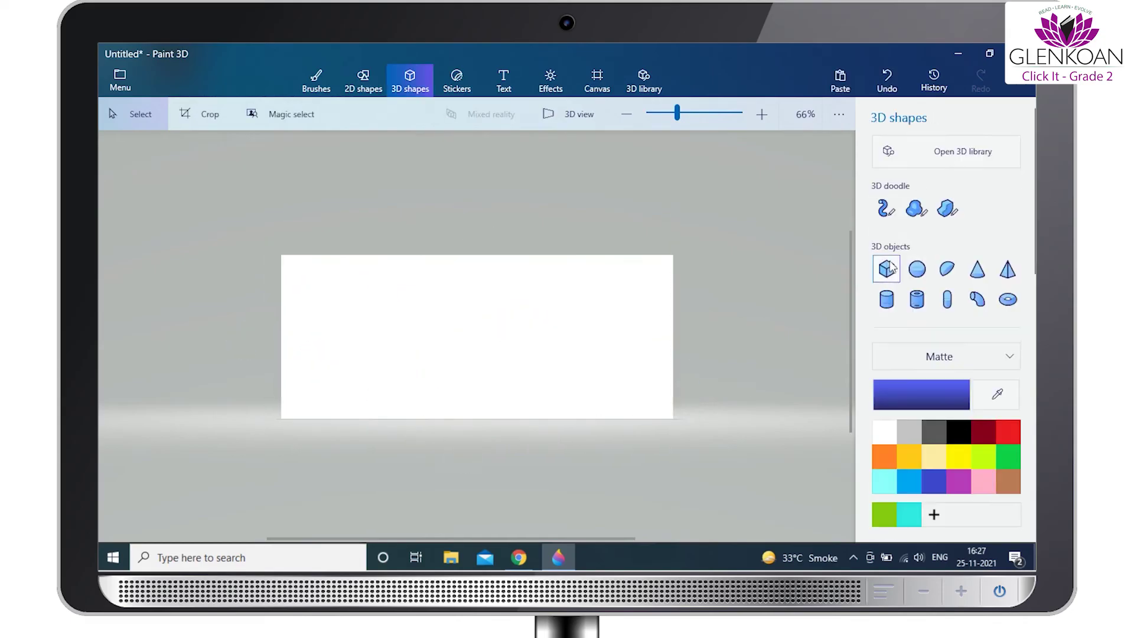
Step: Add a cube, a tube beside it and a cone to the right
left_click(891, 266)
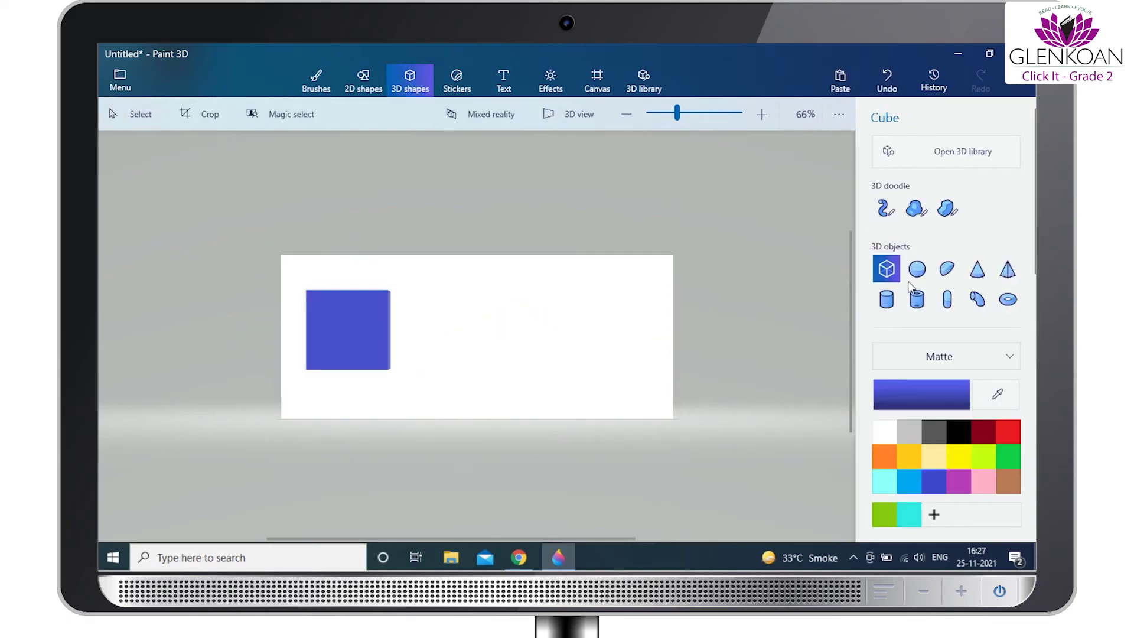
left_click(917, 268)
left_click(916, 298)
left_click_drag(418, 288, 503, 387)
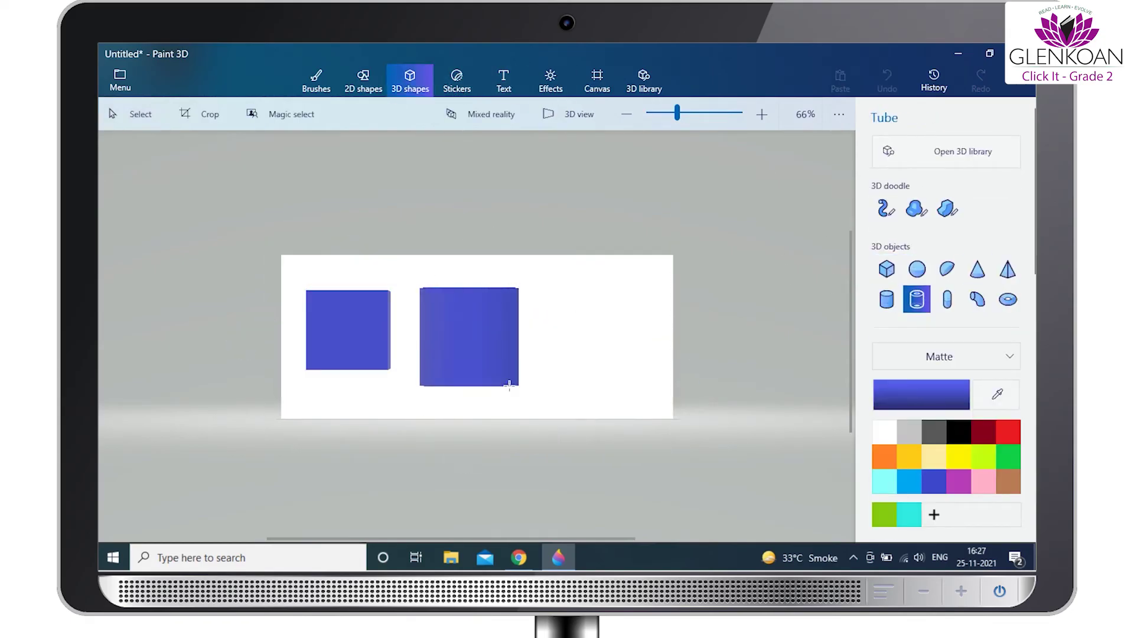
left_click(410, 82)
left_click(977, 195)
left_click_drag(568, 291, 656, 400)
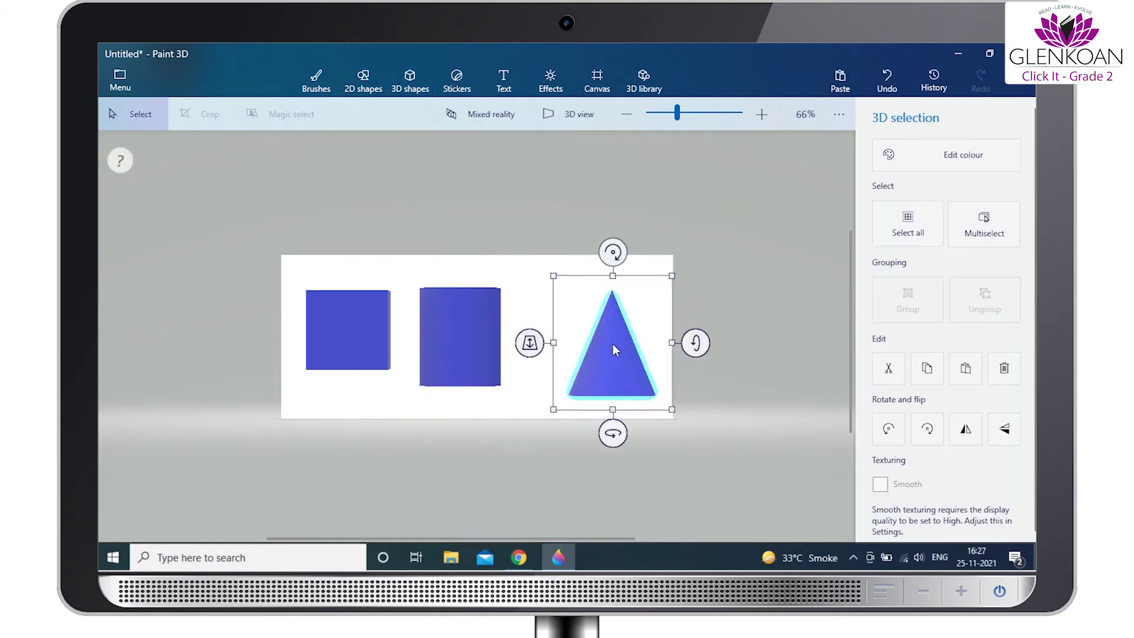
left_click_drag(612, 344, 582, 331)
Step: Colour the cube gold and the tube green
left_click(348, 329)
left_click(944, 155)
left_click(730, 278)
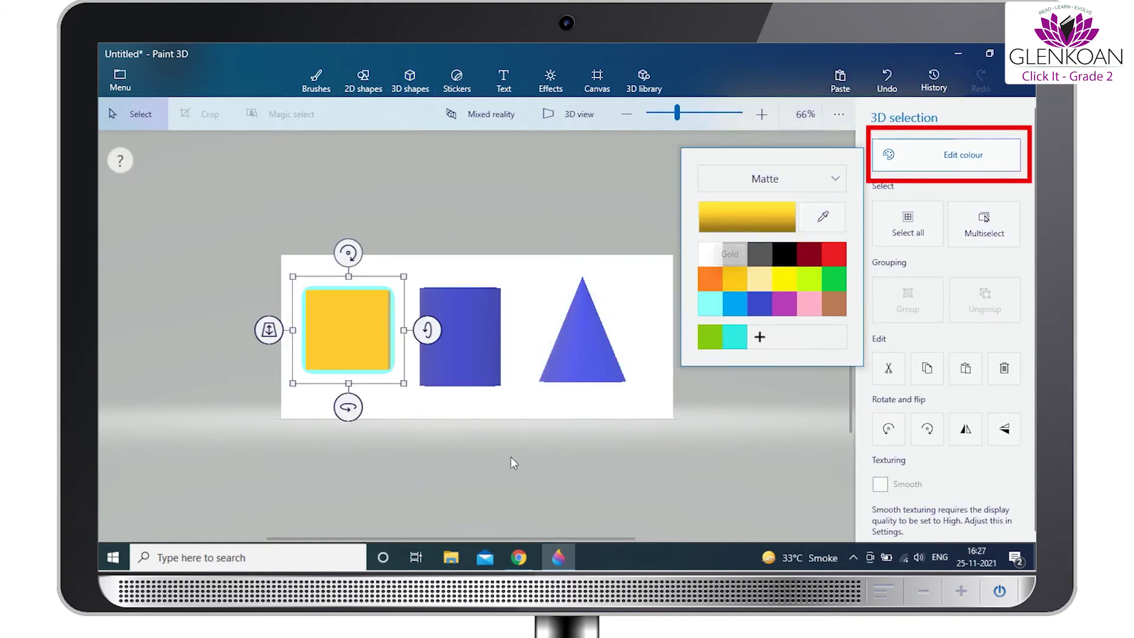
left_click(470, 361)
left_click(945, 154)
left_click(834, 278)
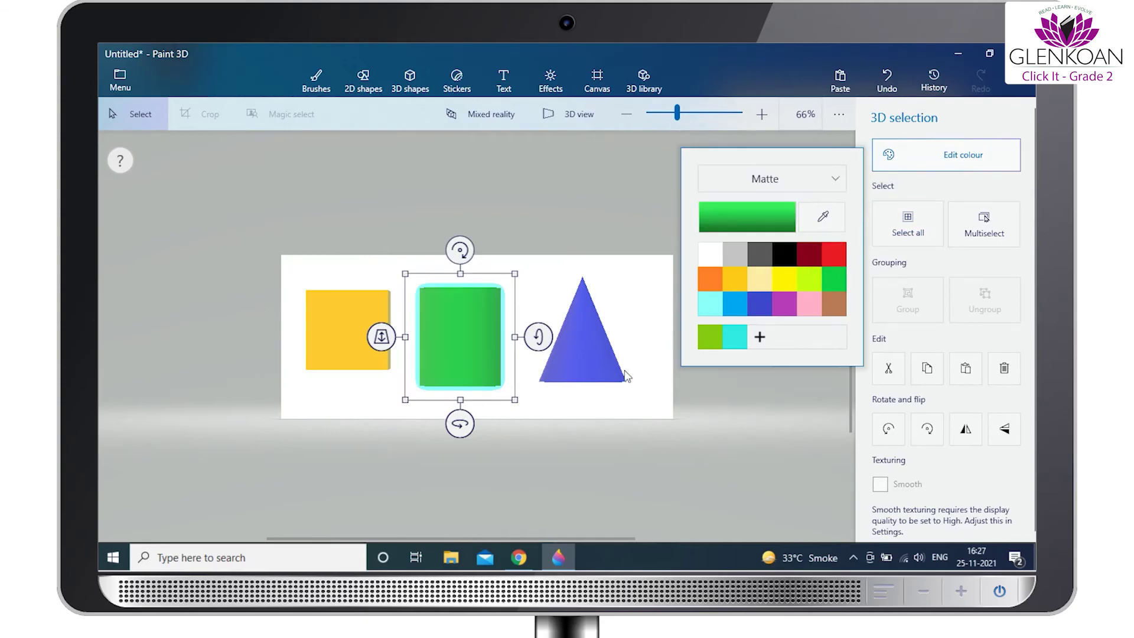
Step: Turn the cone rose pink and deselect it
left_click(600, 357)
left_click(959, 154)
left_click(813, 303)
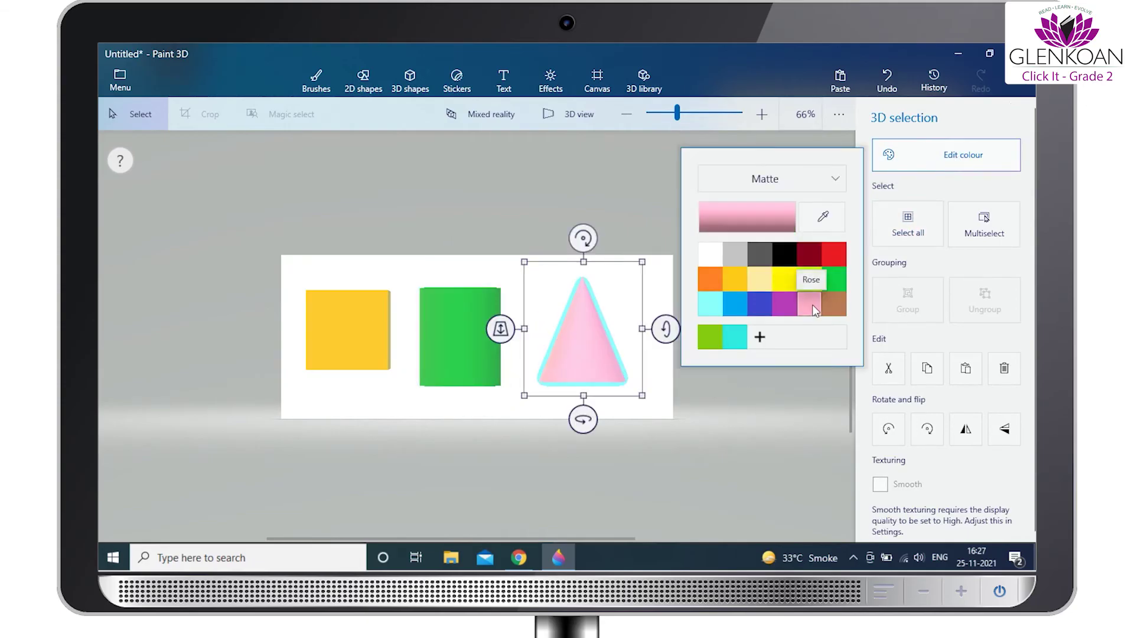
left_click(718, 451)
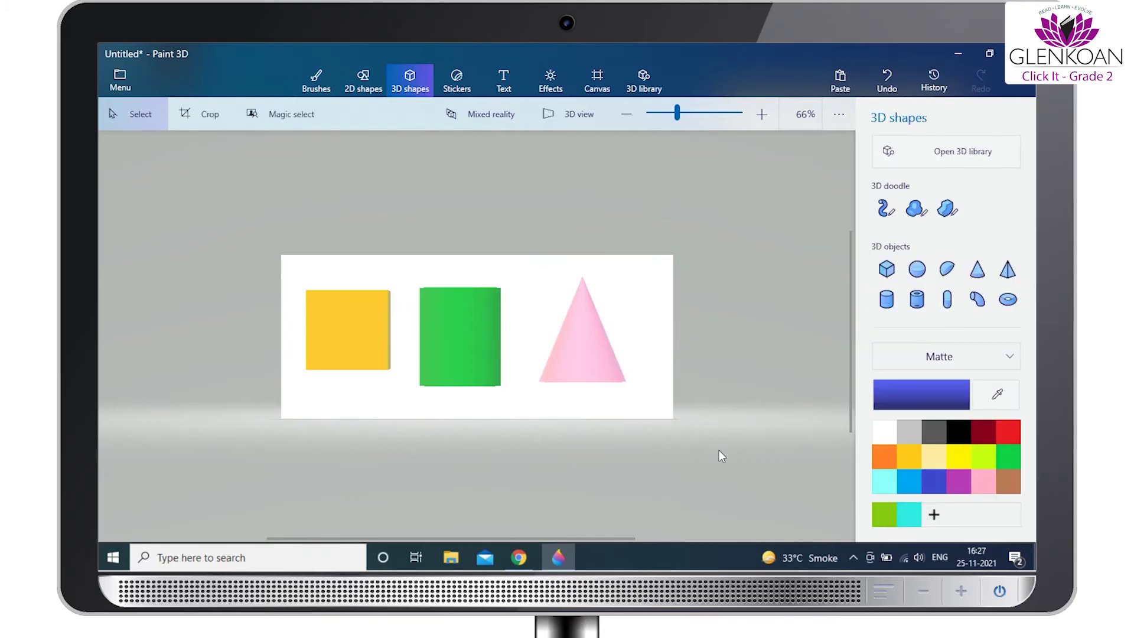
Step: Multiselect the cone, cylinder and cube together, then draw a blue cube on the canvas
left_click(604, 350)
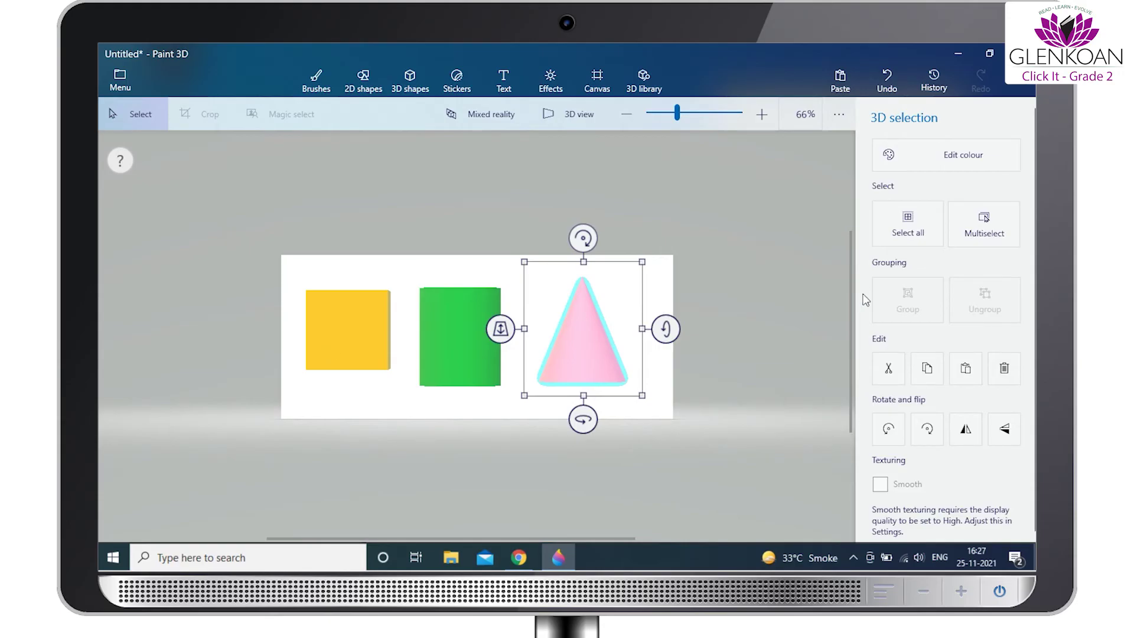
left_click(990, 234)
left_click(453, 342)
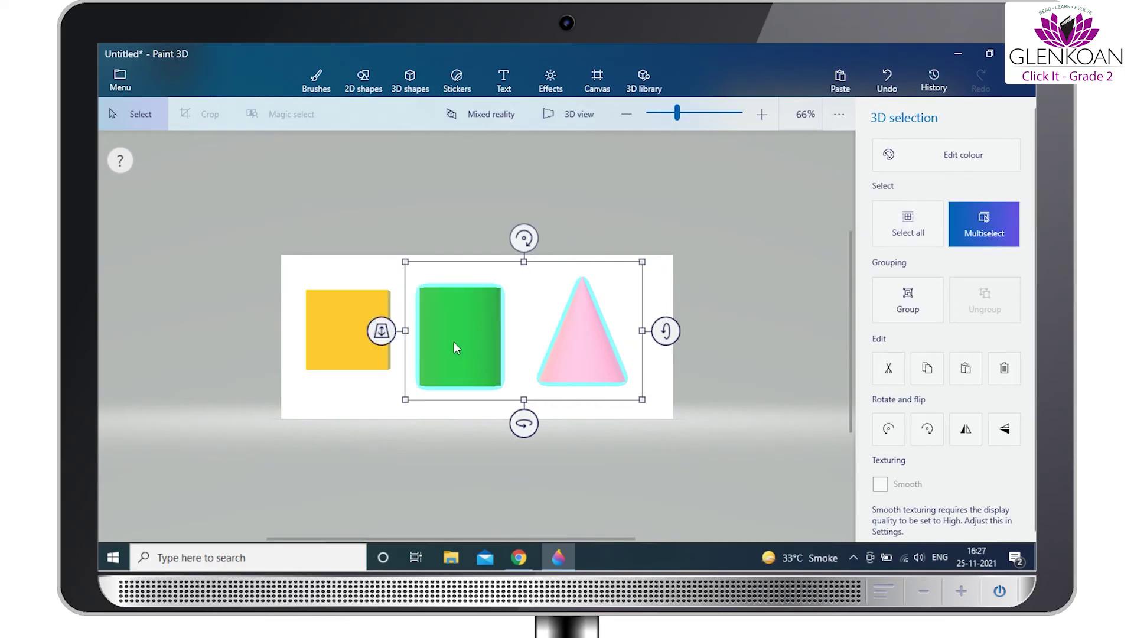
left_click(898, 236)
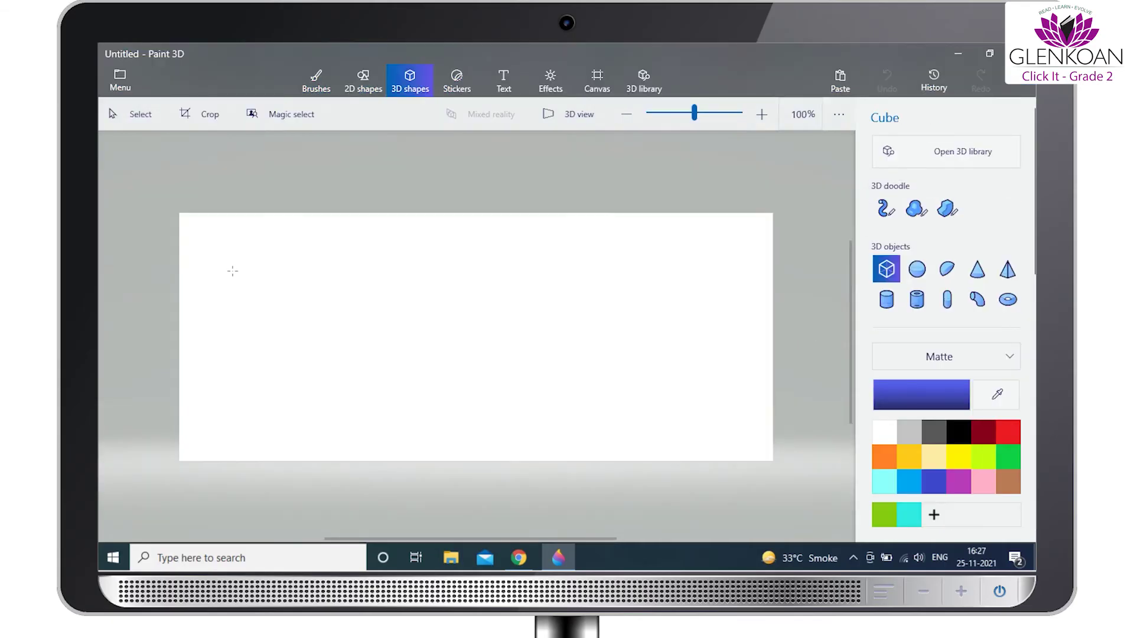
left_click_drag(233, 271, 354, 387)
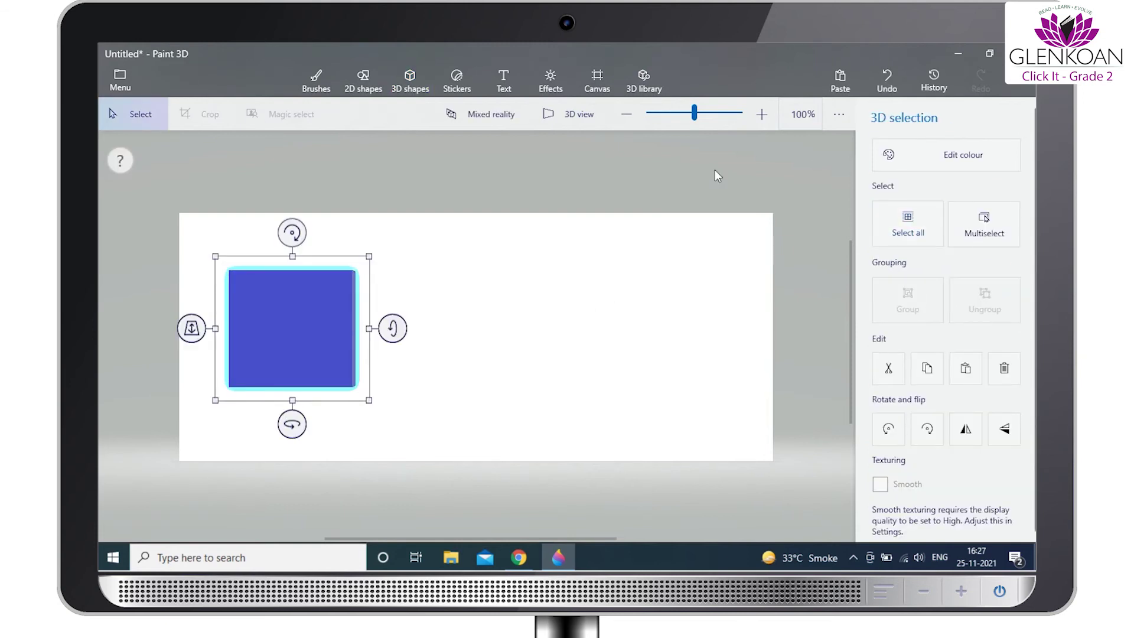
Step: Cut the blue cube and paste it back via the canvas right-click menu
left_click(509, 381)
left_click(287, 366)
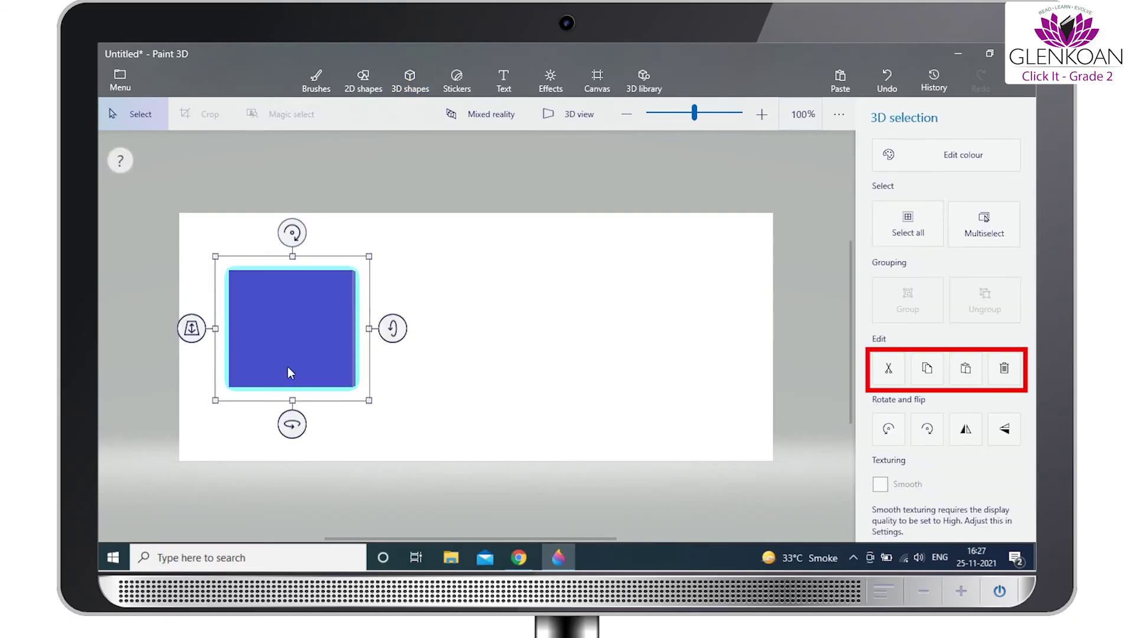
left_click(898, 375)
right_click(562, 252)
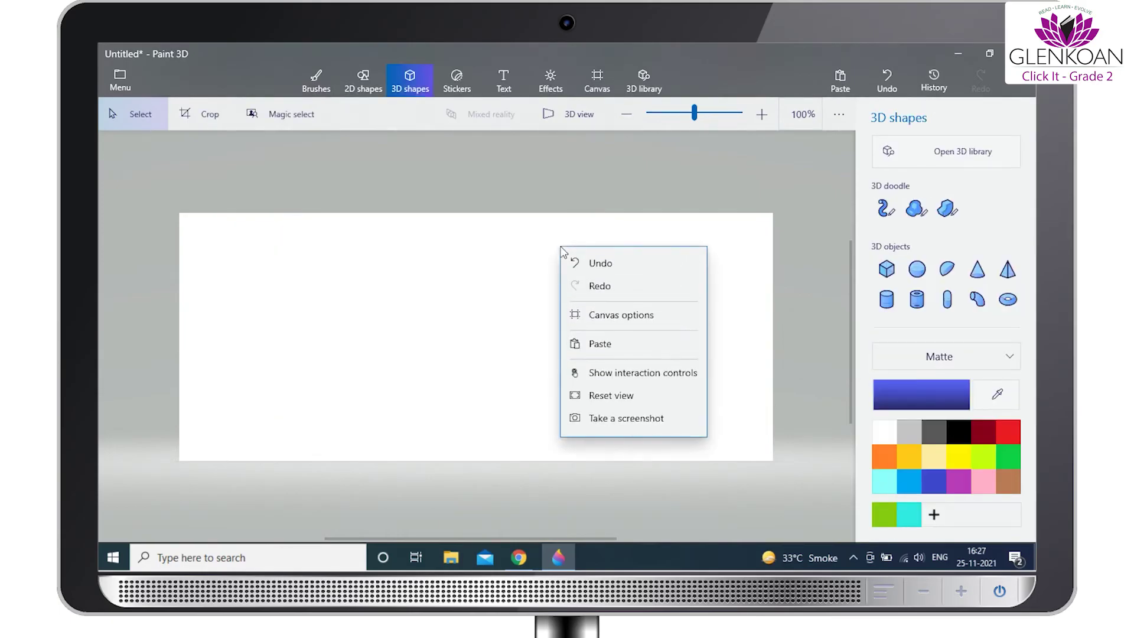
left_click(588, 346)
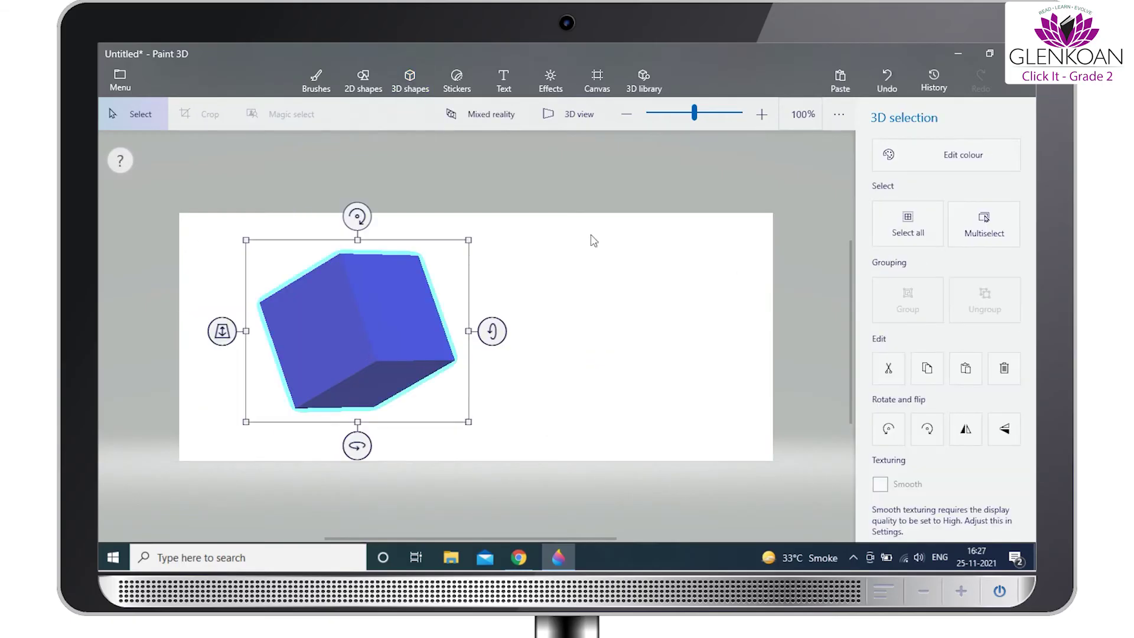
Step: Copy and paste the cube, move the copy right and spin and tilt it
left_click(928, 371)
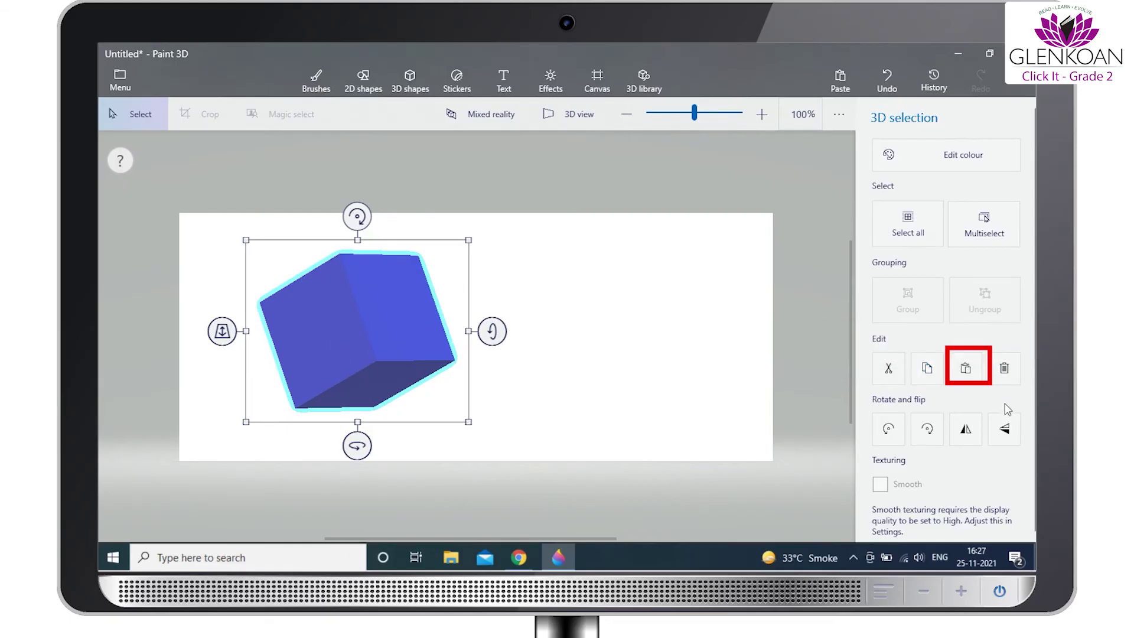
left_click(969, 373)
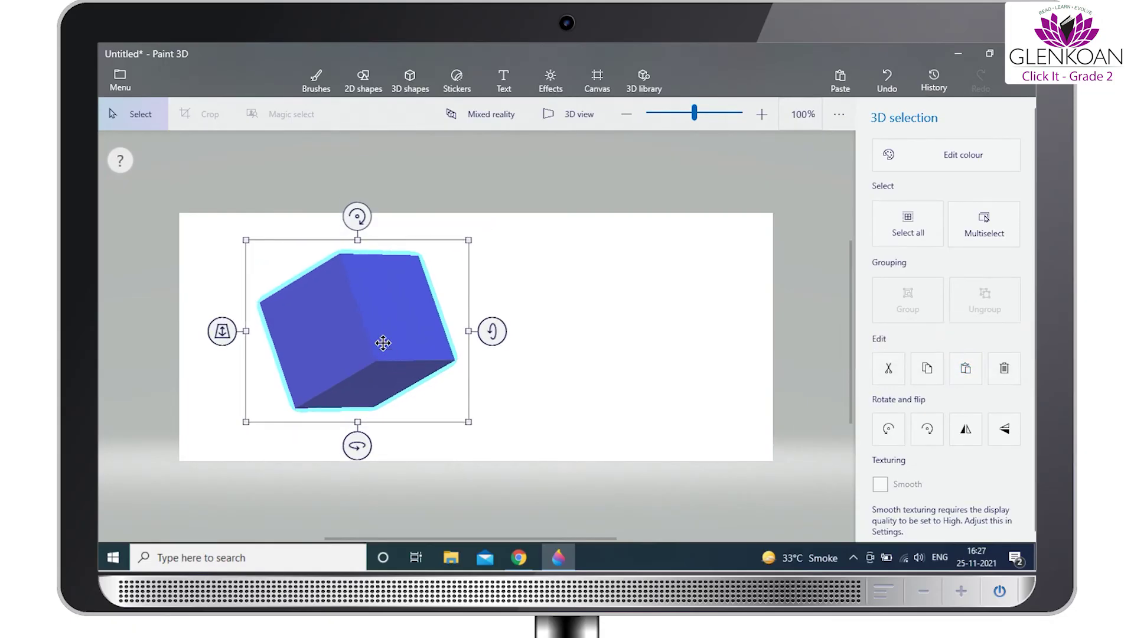
left_click_drag(383, 343, 638, 346)
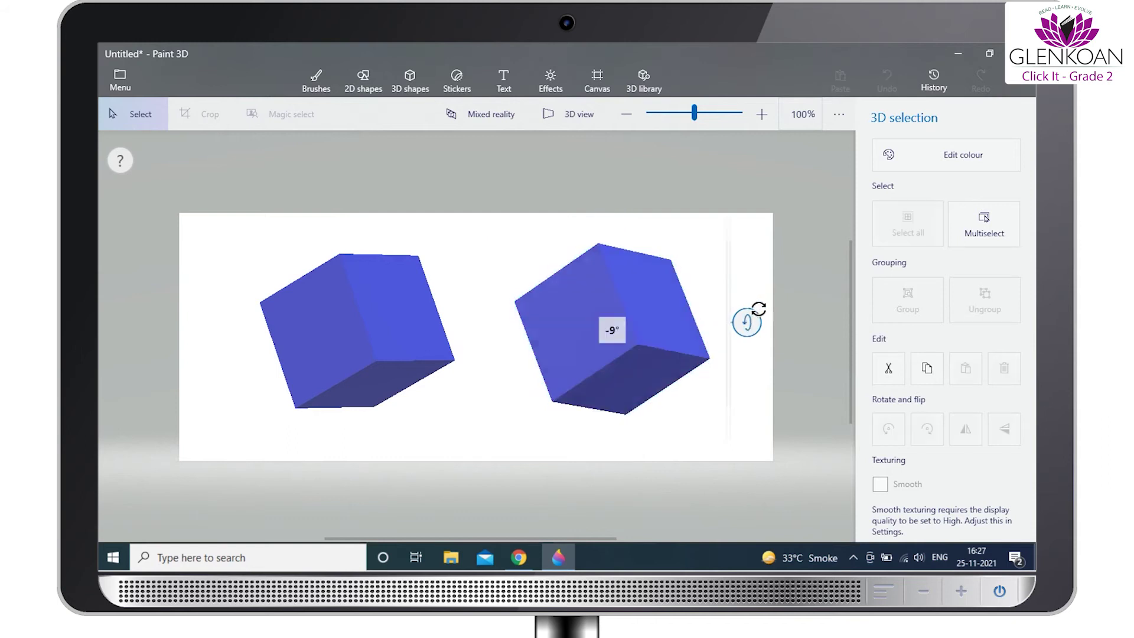
left_click_drag(758, 308, 765, 310)
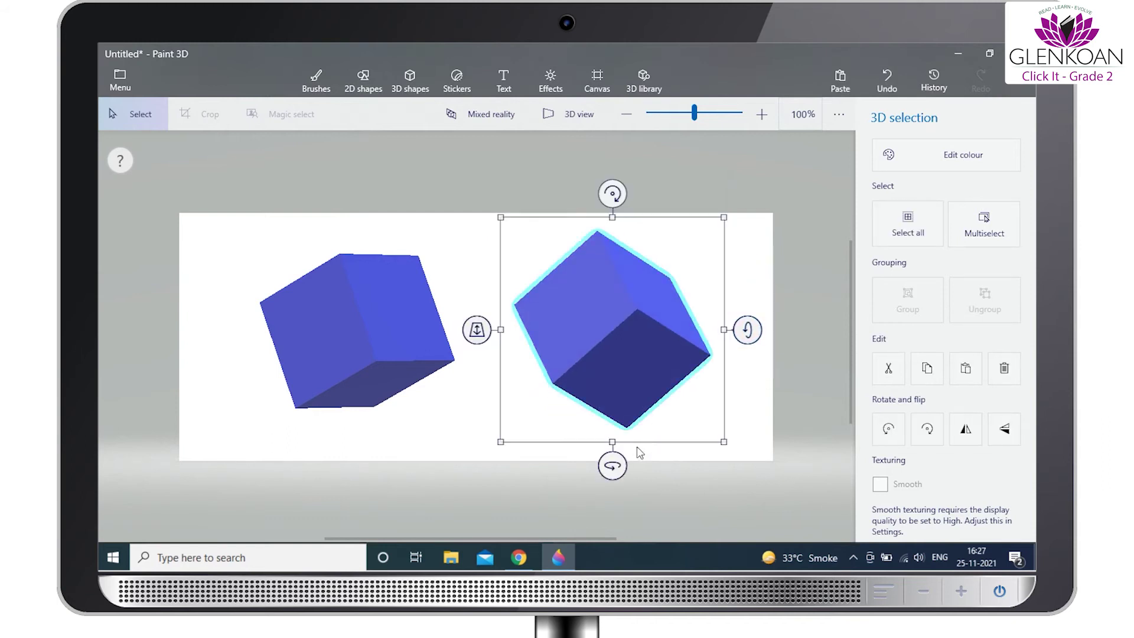
left_click_drag(612, 465, 745, 425)
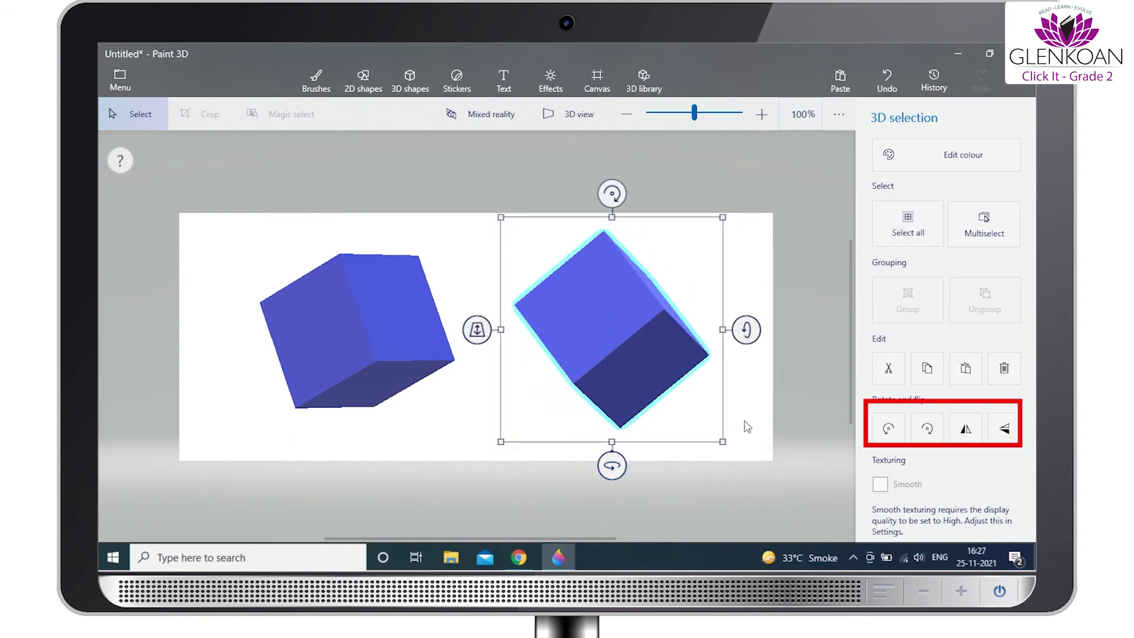
Step: Rotate the shape 90° left and right, flip the dome over and back, then mirror it
left_click(889, 429)
left_click(928, 432)
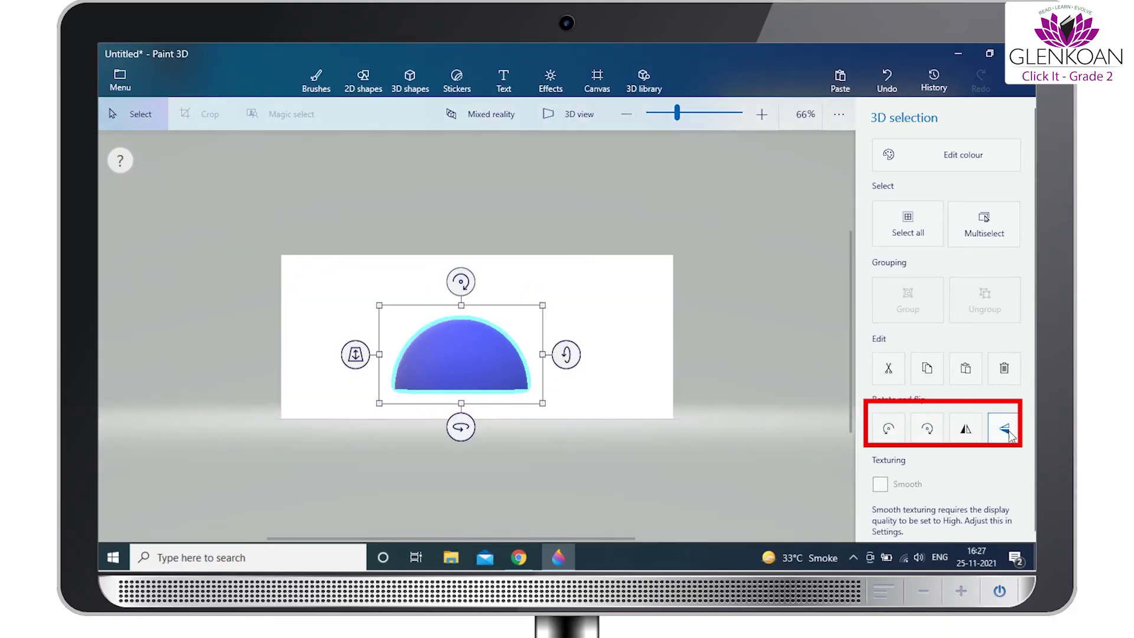
left_click(1007, 433)
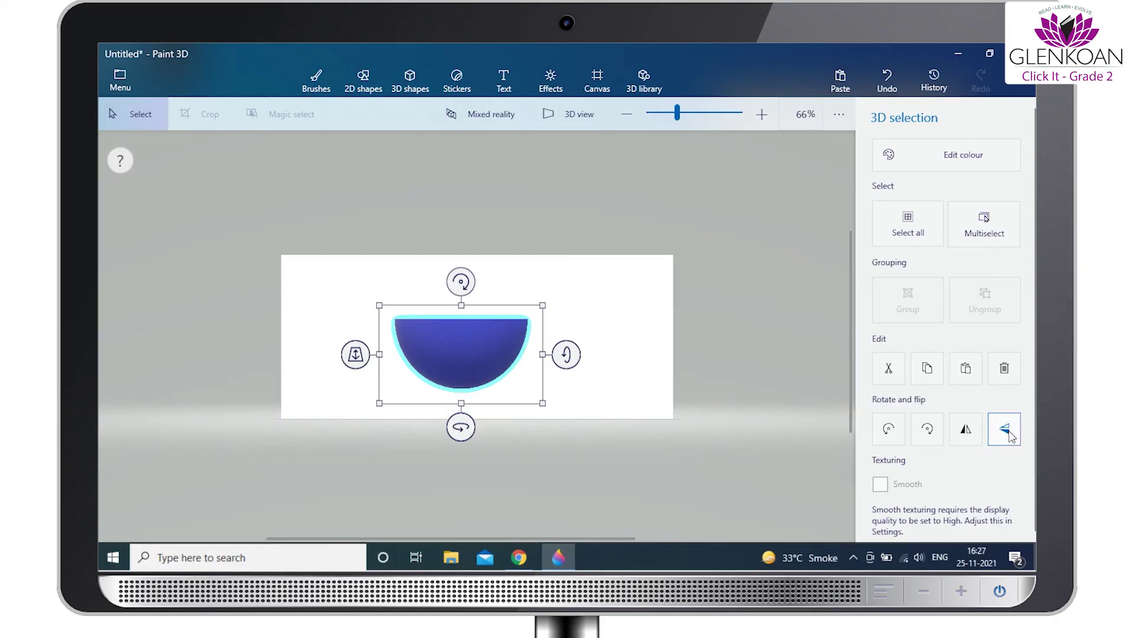
left_click(1011, 434)
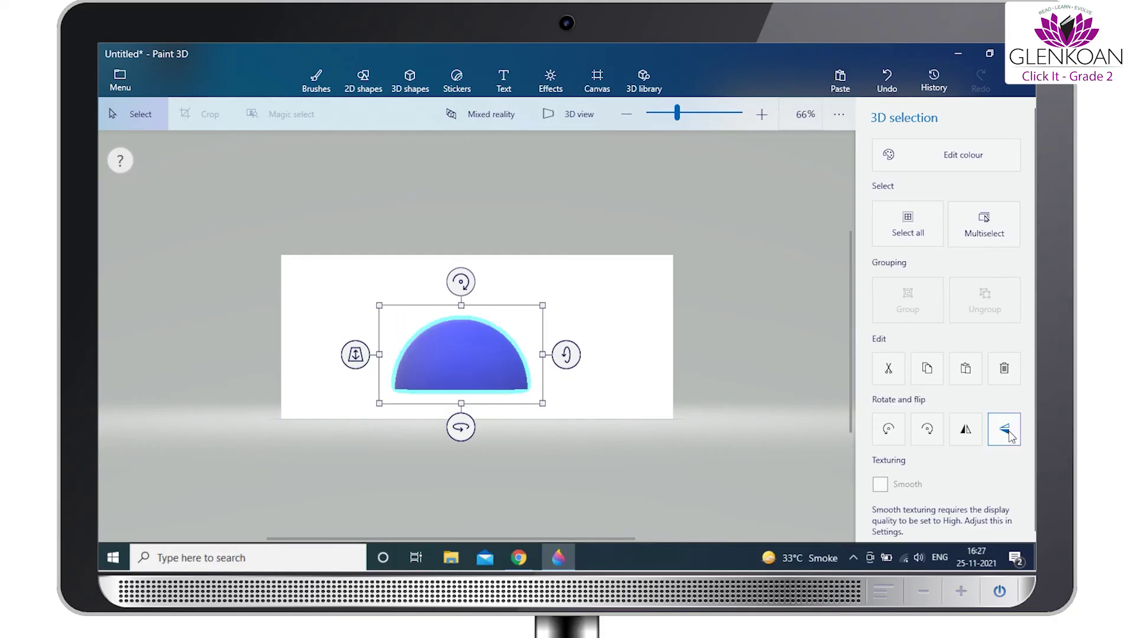
left_click(967, 435)
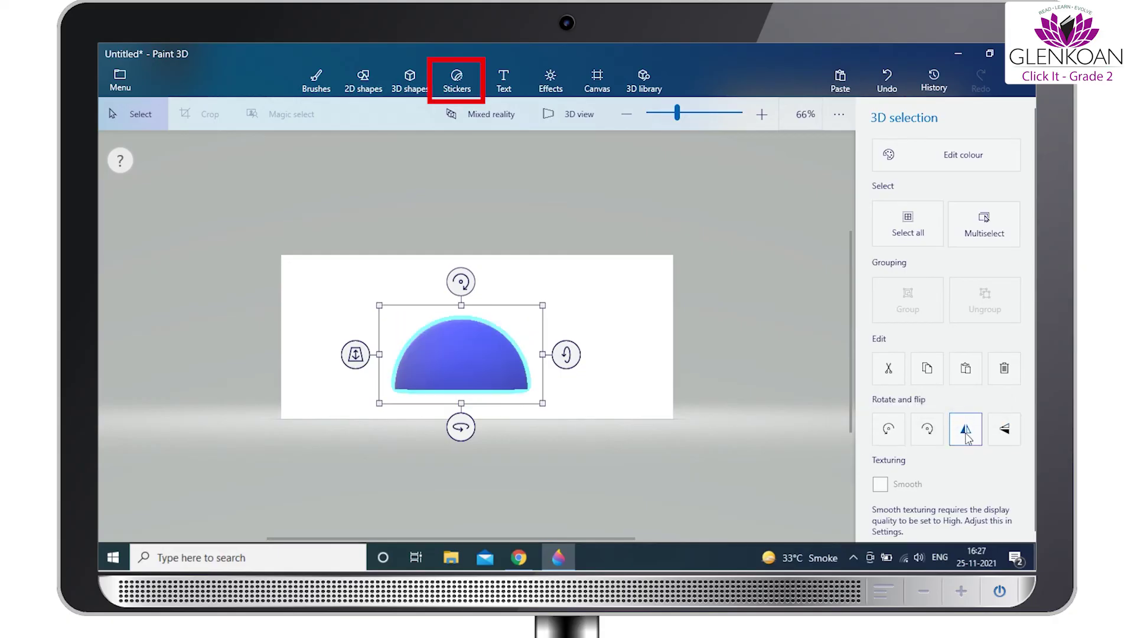
Step: Place the star sticker on the dome twice, deleting it each time
left_click(455, 88)
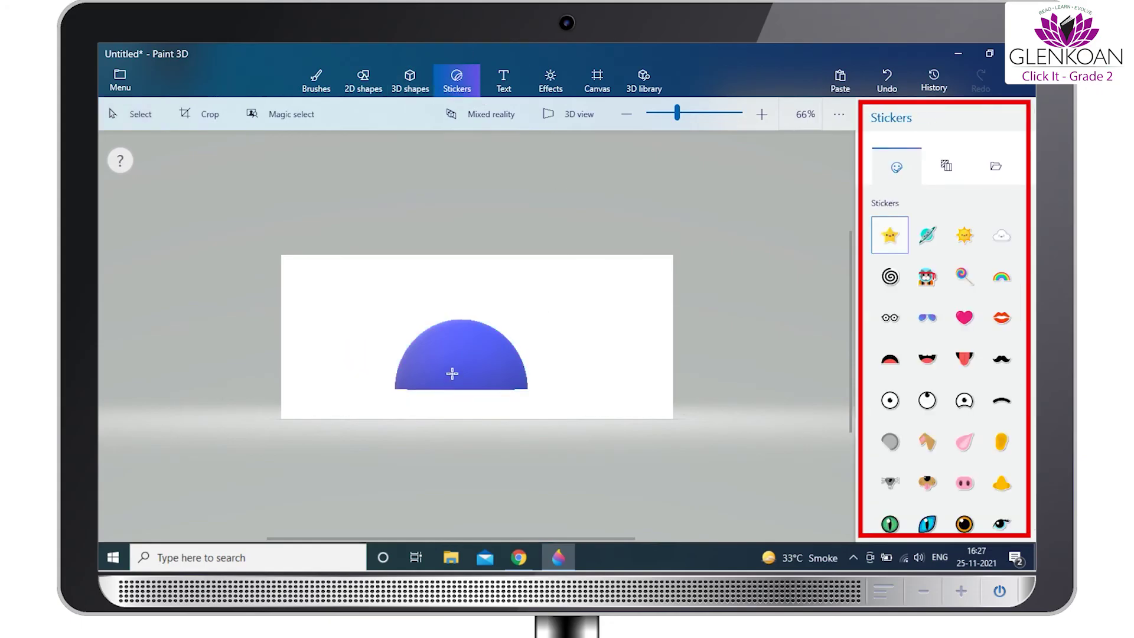
left_click(451, 373)
key("Delete")
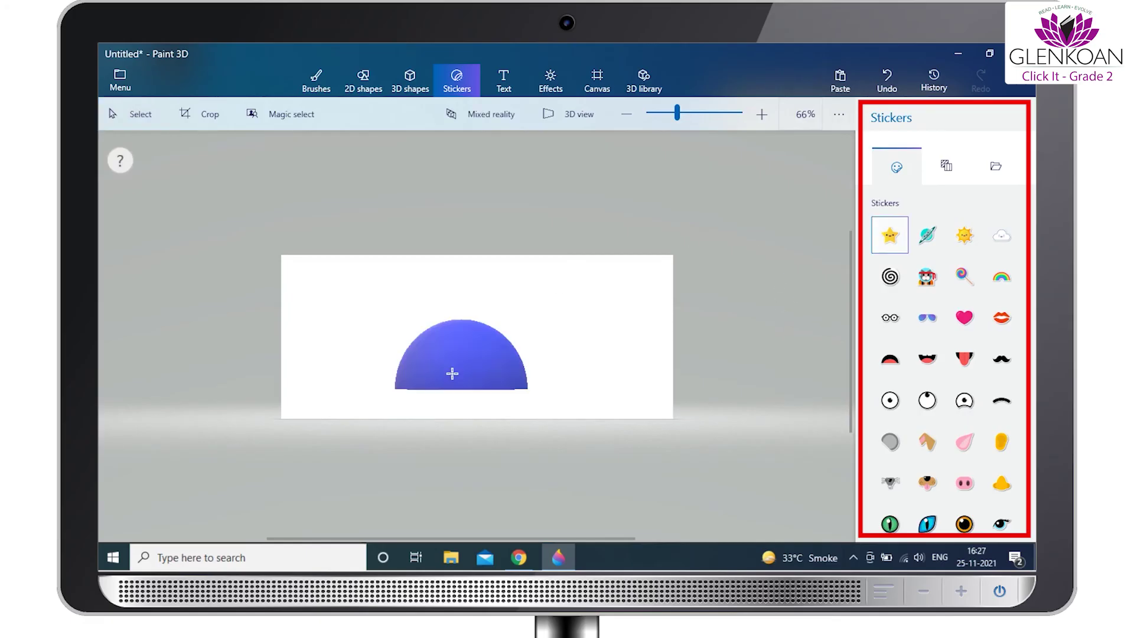
left_click(452, 373)
key("Delete")
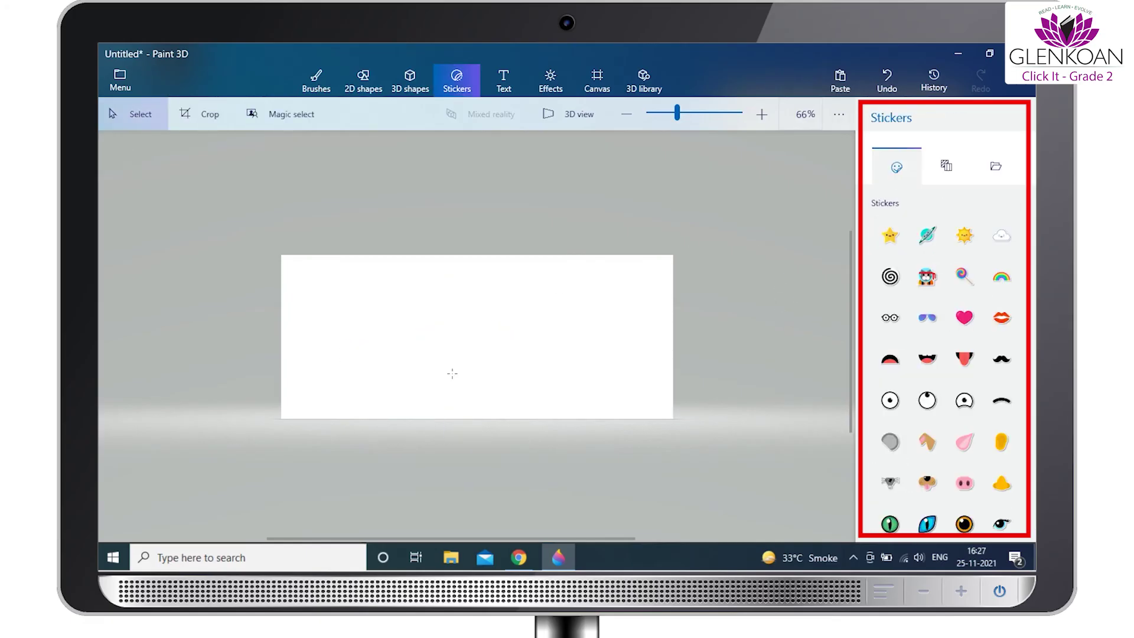
Step: Draw the planet sticker on the canvas and move it to the top-left
left_click(929, 236)
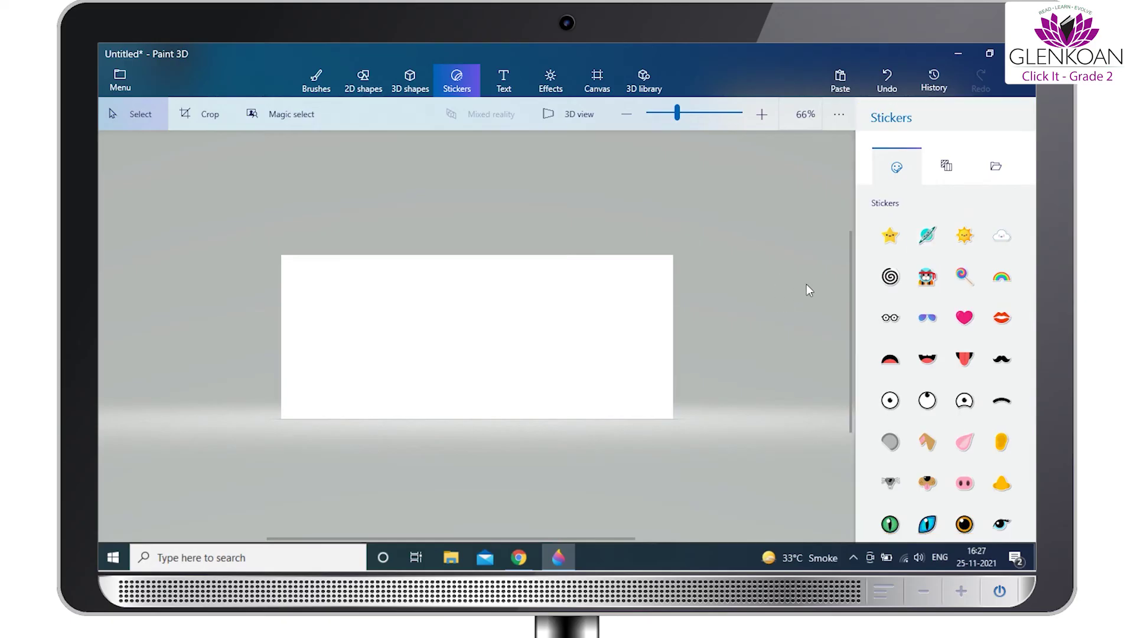
left_click(926, 235)
left_click_drag(342, 311, 508, 440)
left_click_drag(420, 353, 353, 324)
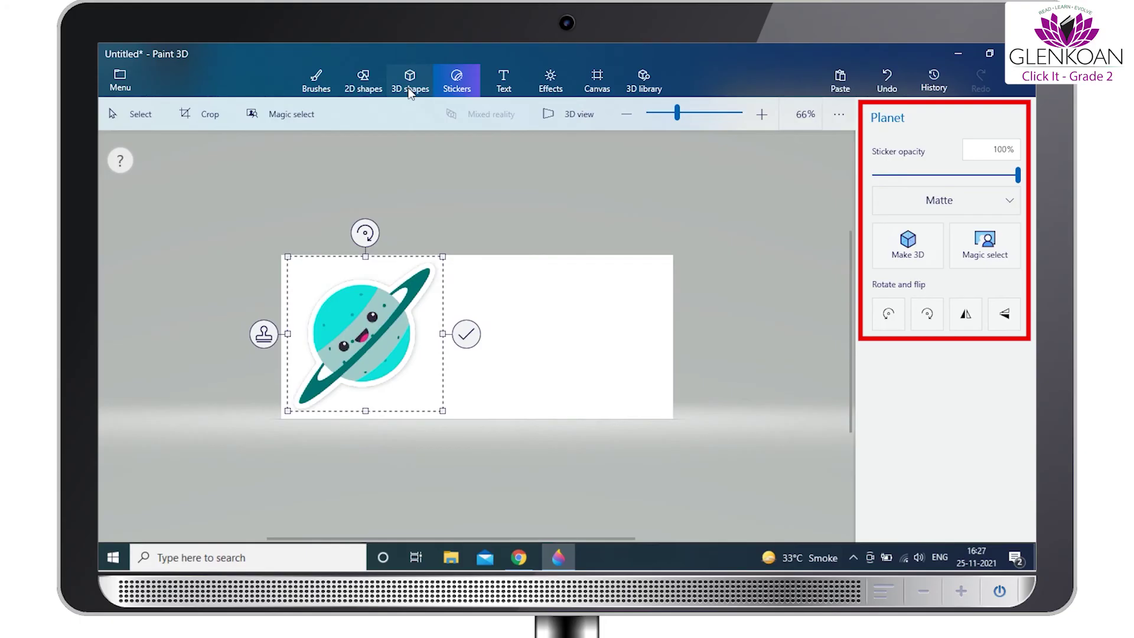
Step: Draw a blue sphere, apply the sun sticker to it, then shrink it and move it left
left_click(409, 82)
left_click_drag(515, 271, 632, 397)
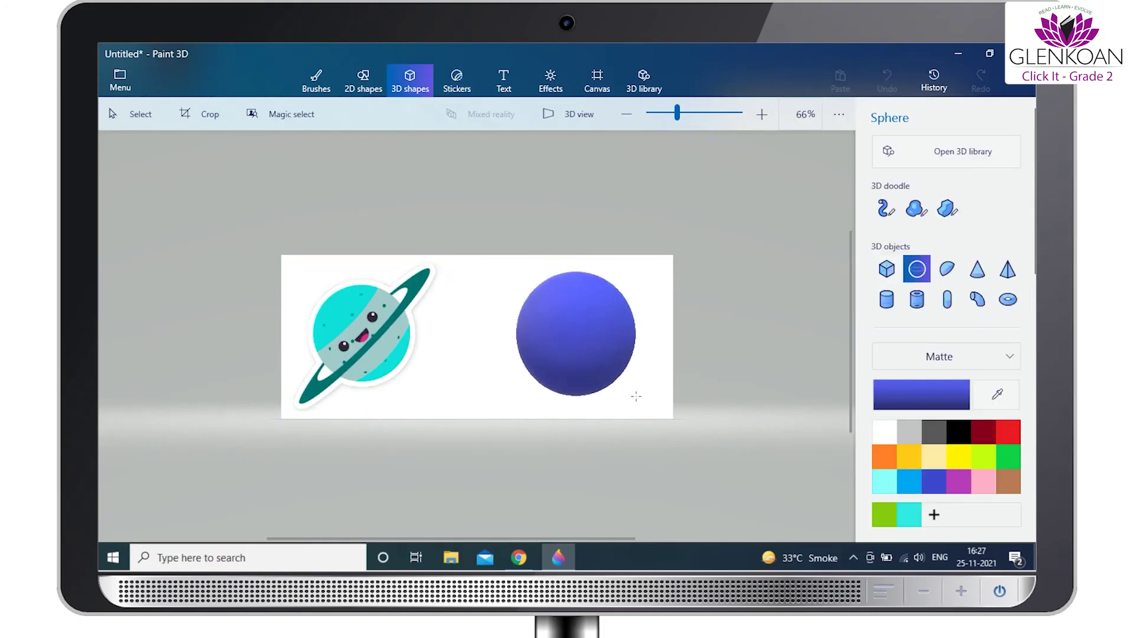
left_click(456, 83)
left_click(964, 235)
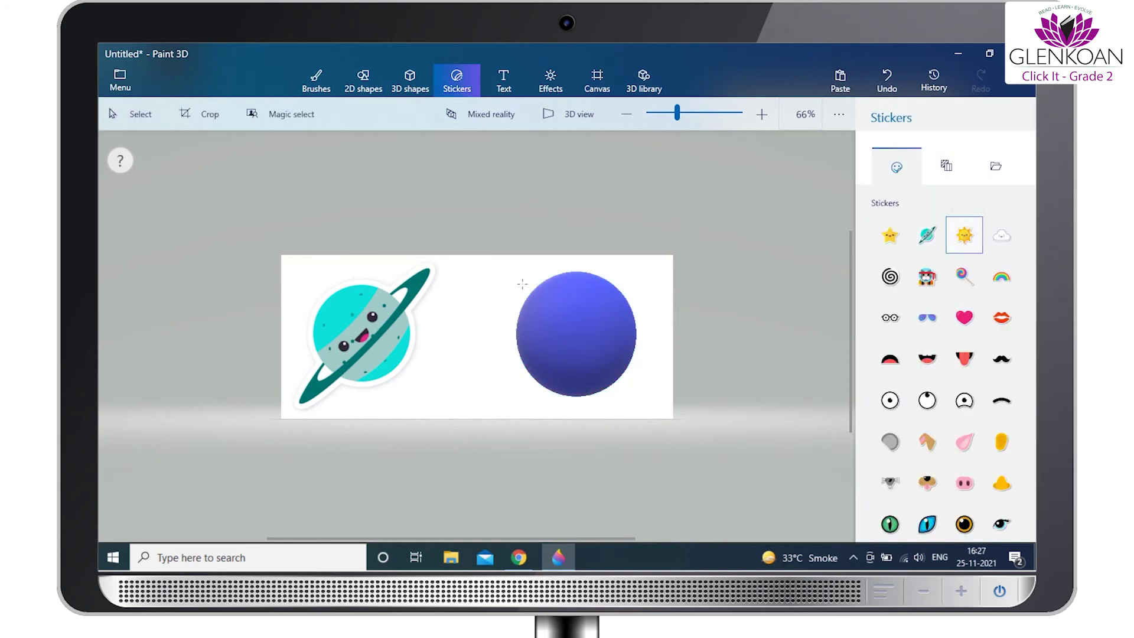
left_click_drag(522, 284, 636, 397)
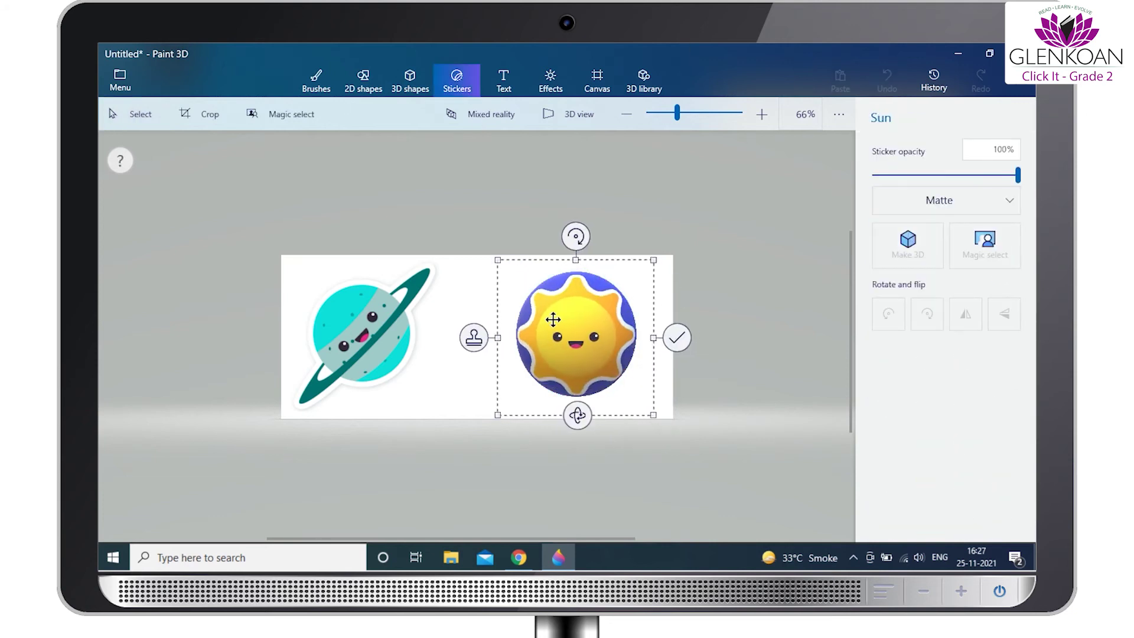
left_click(709, 382)
left_click(607, 363)
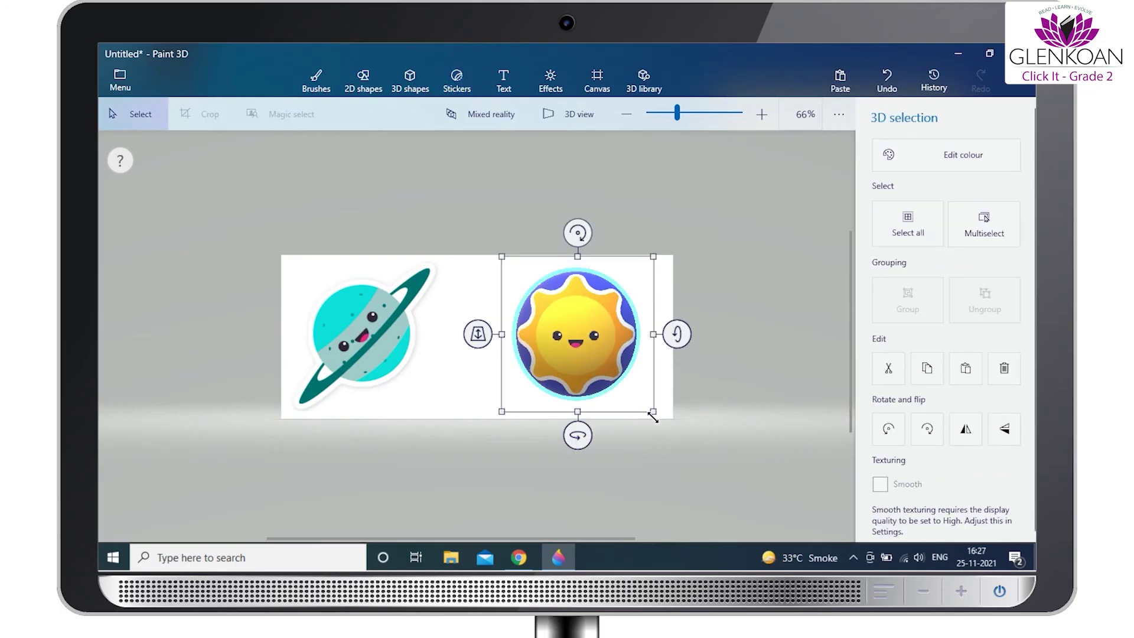
left_click_drag(653, 411, 610, 317)
Step: Add the ninja-cat sticker to the canvas
left_click(457, 83)
left_click(927, 276)
mouse_move(568, 283)
left_mouse_down()
mouse_move(654, 370)
mouse_move(668, 402)
left_mouse_up()
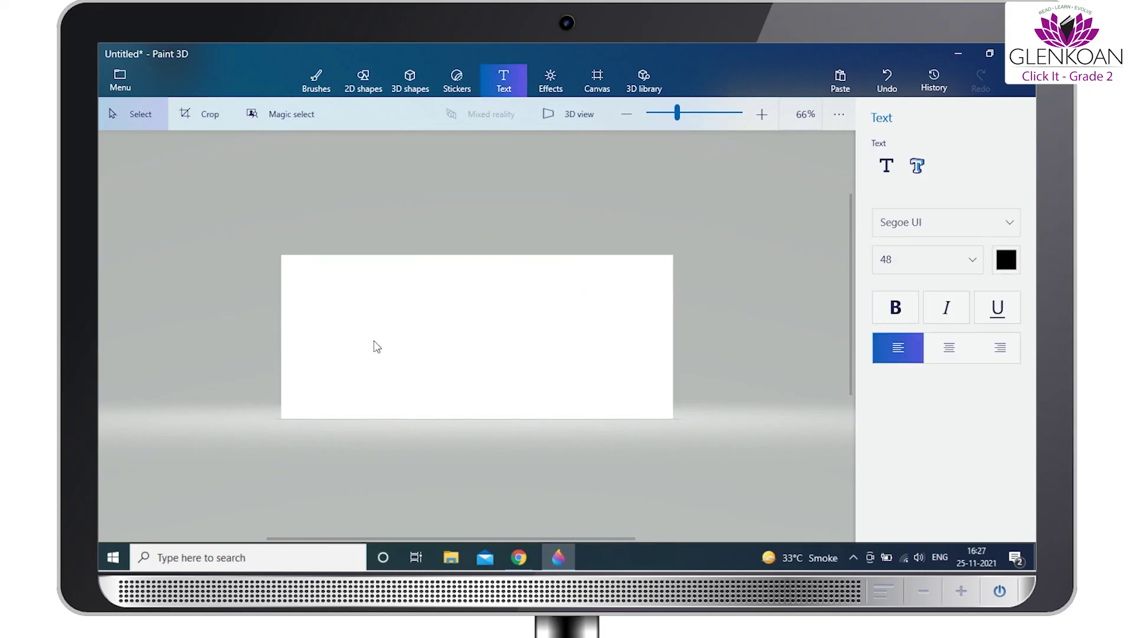
Step: Add a 2D text box reading 'All work and no play makes Jack a dull boy' and widen it
left_click(886, 166)
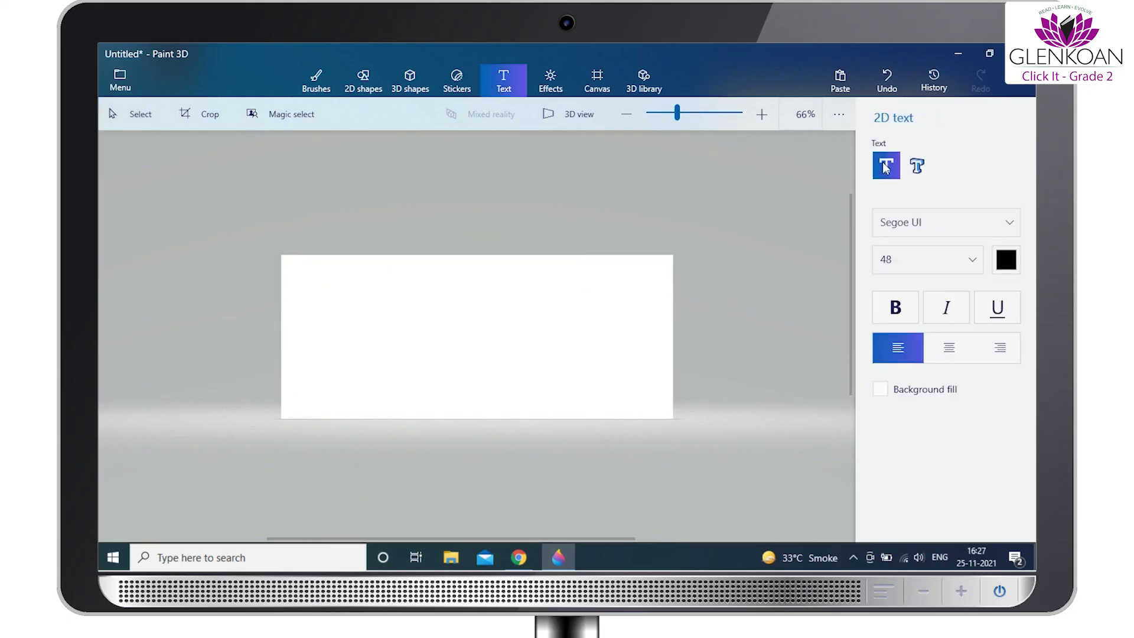
left_click(298, 296)
type("All wor")
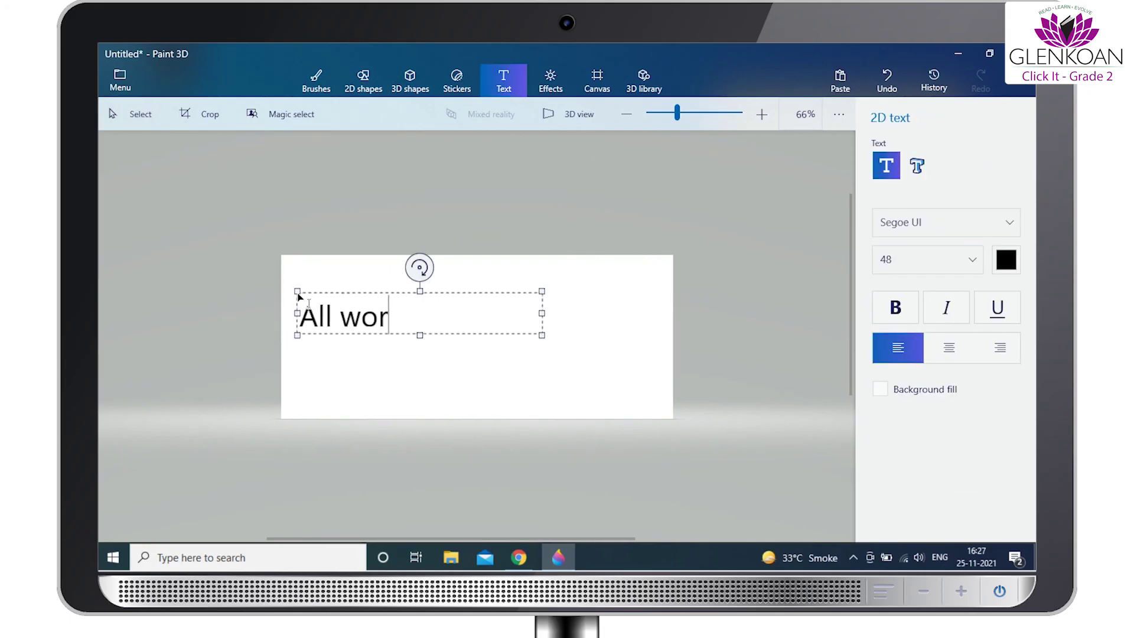
type("k and no play makes jacka")
key("BackSpace")
key("BackSpace")
key("BackSpace")
key("BackSpace")
key("BackSpace")
type("Jack")
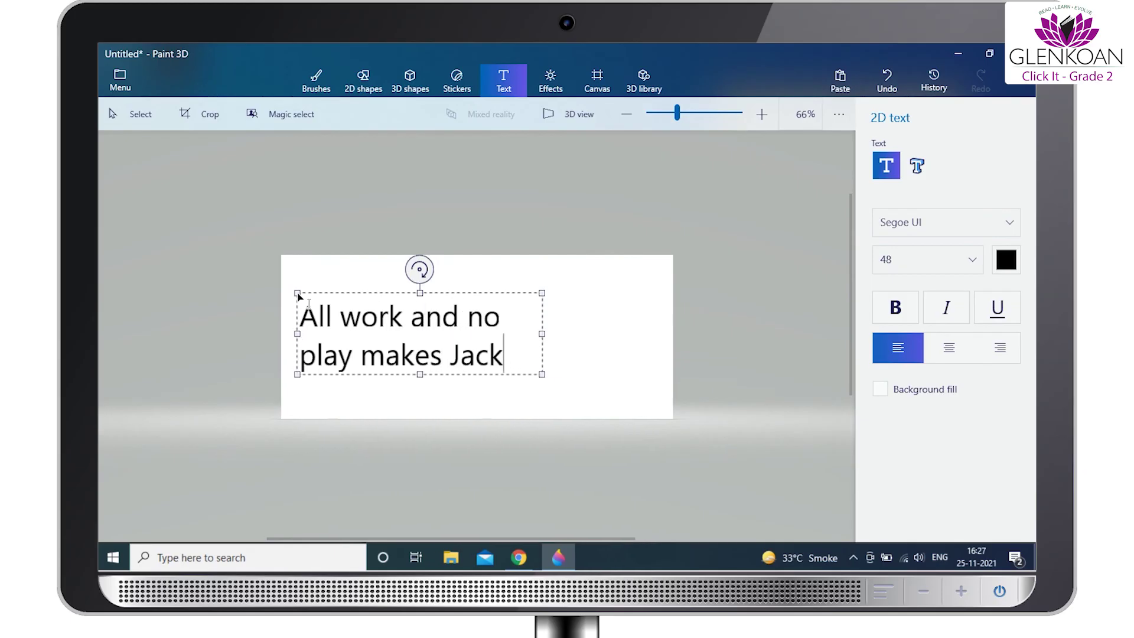
type(" a dull boy")
left_click_drag(541, 374, 656, 402)
Step: Format the sentence as bold, centred, dark-red Segoe Script
left_click_drag(534, 369, 288, 321)
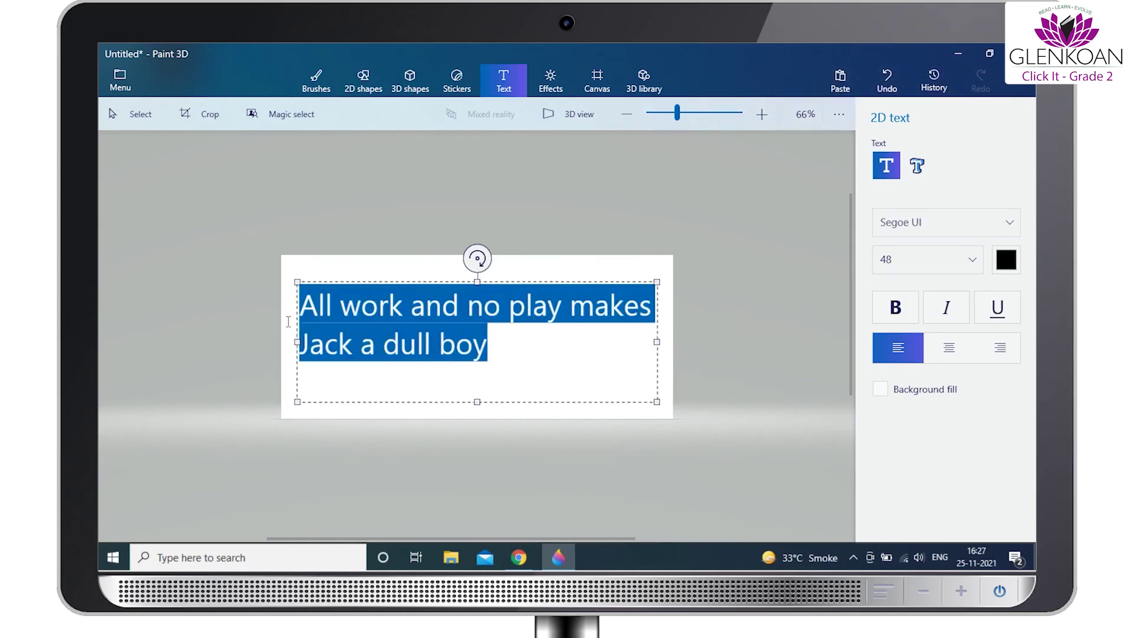
left_click(879, 229)
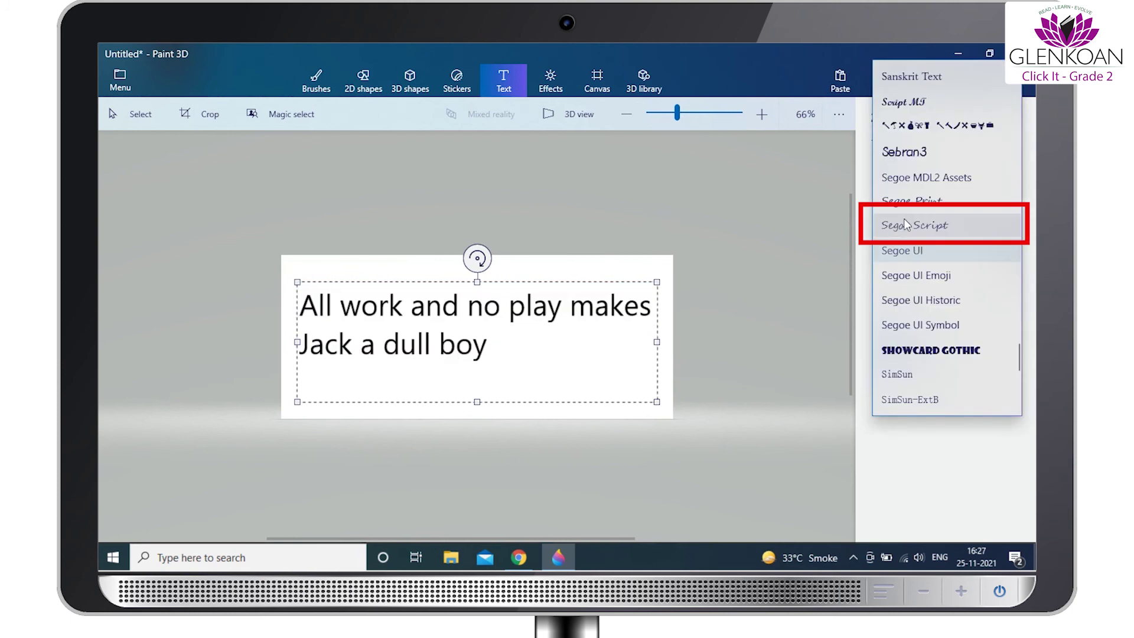
left_click(907, 225)
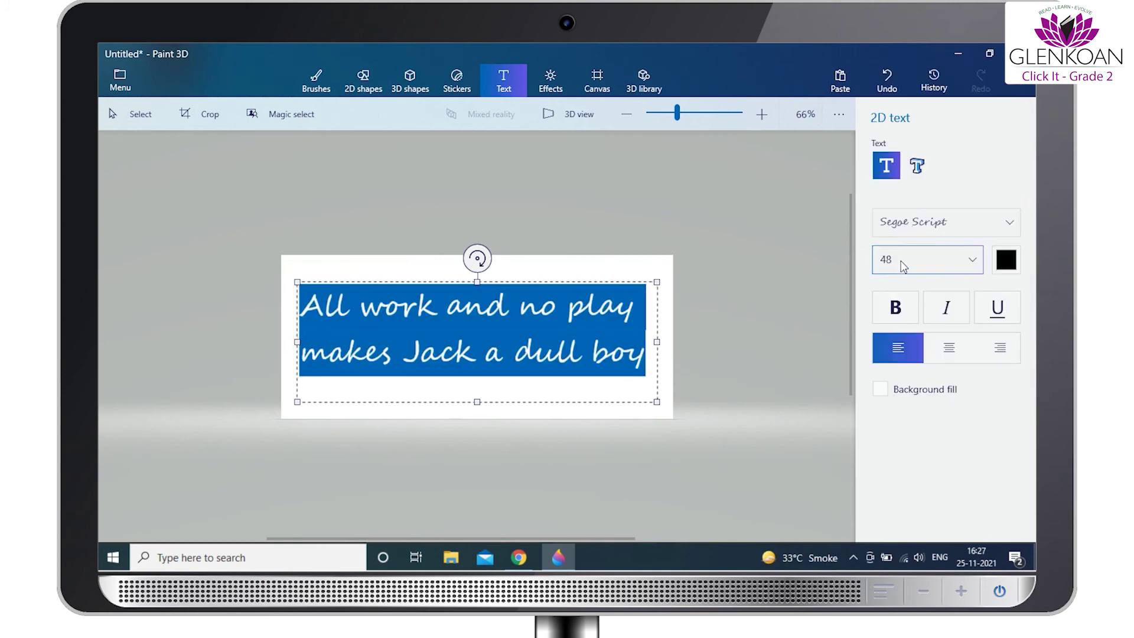
left_click(893, 309)
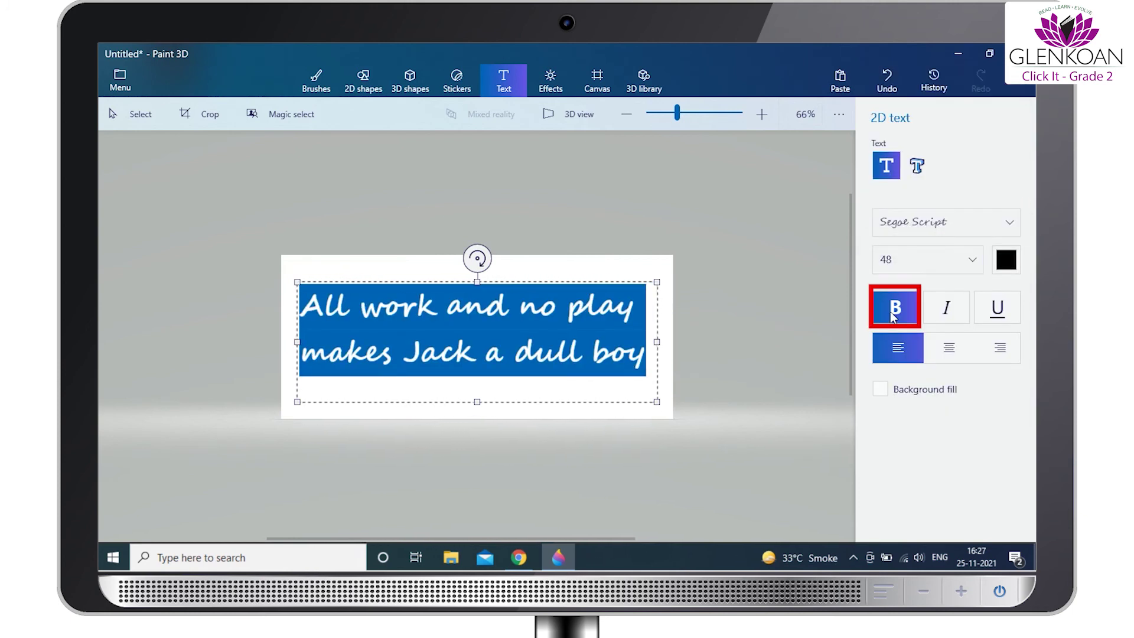
left_click(948, 357)
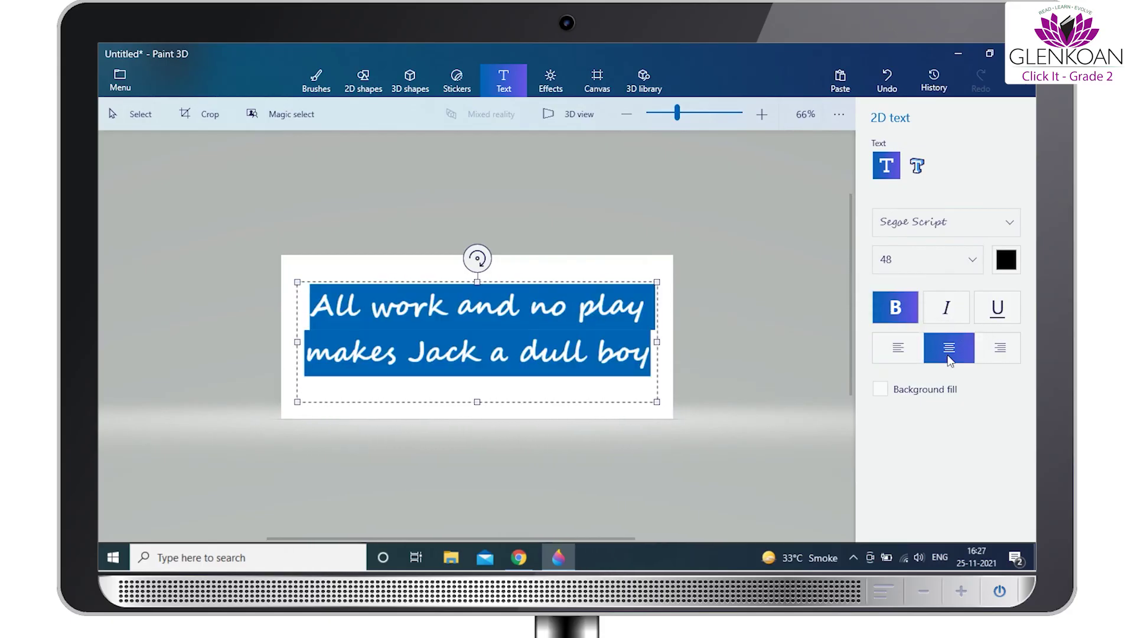
left_click(1007, 260)
left_click(976, 309)
Step: Add 'All work and no play makes Jack a dull boy' as 3D text below the 2D text
left_click(770, 373)
left_click(916, 166)
left_click(314, 403)
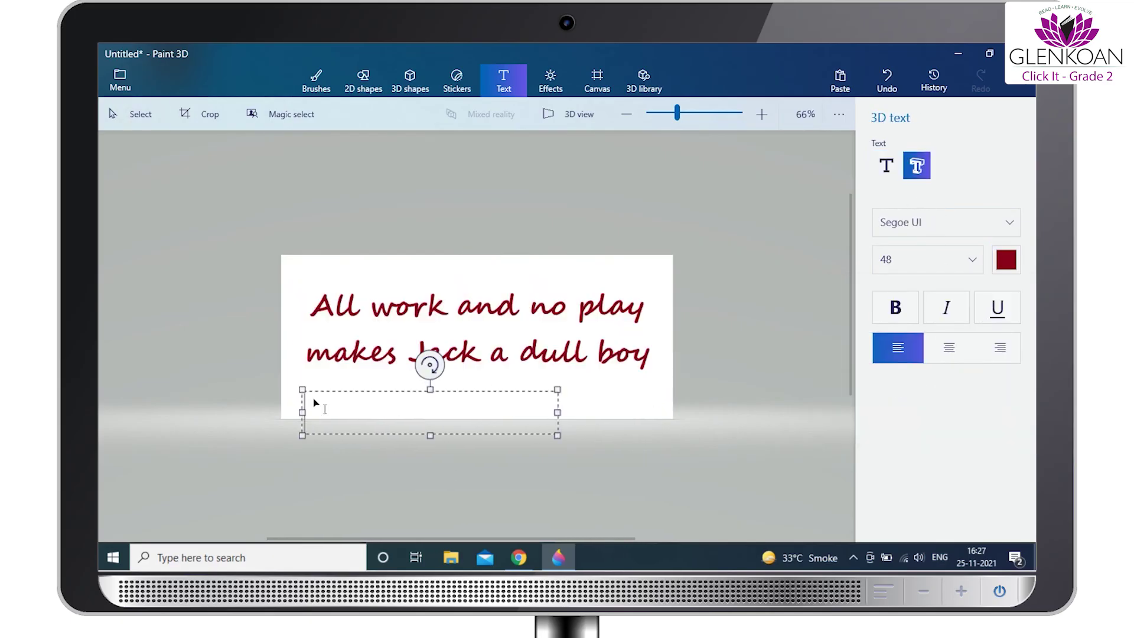
type("All work and no play makes Jac")
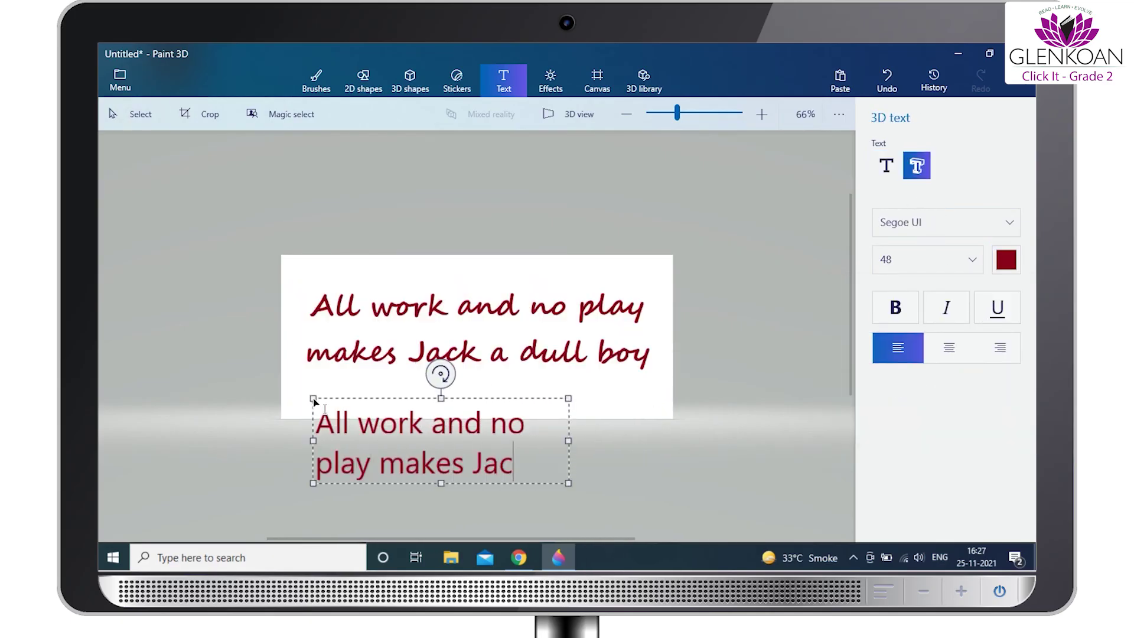
type("k a dull boy")
Step: Move the 3D text above the 2D sentence and tilt it to -14°
left_click(592, 317)
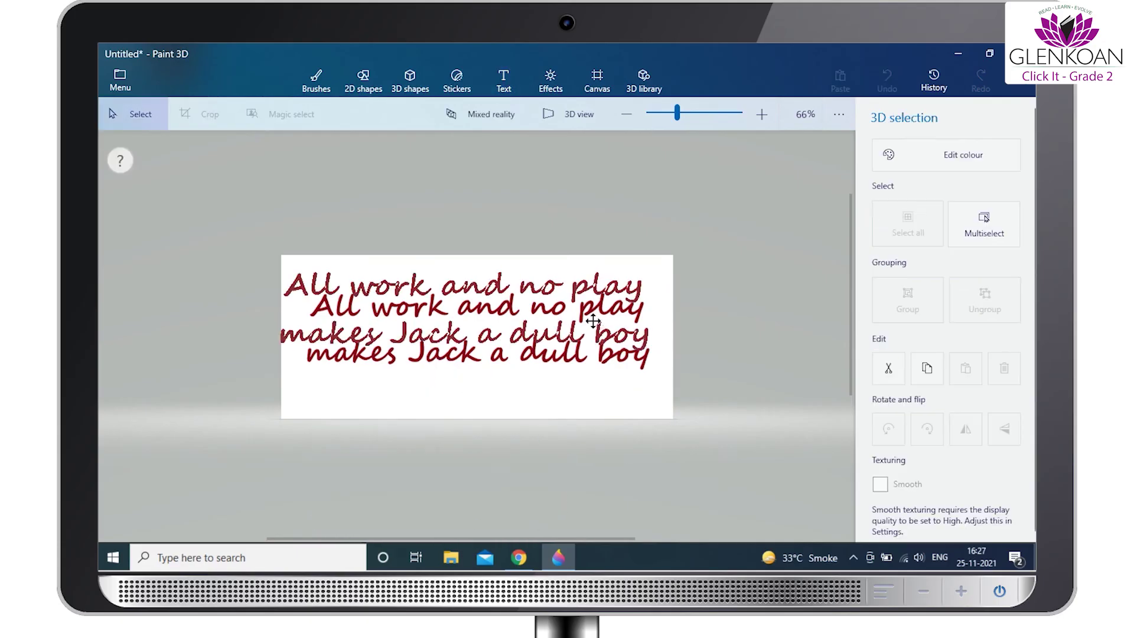
left_click_drag(593, 317, 626, 205)
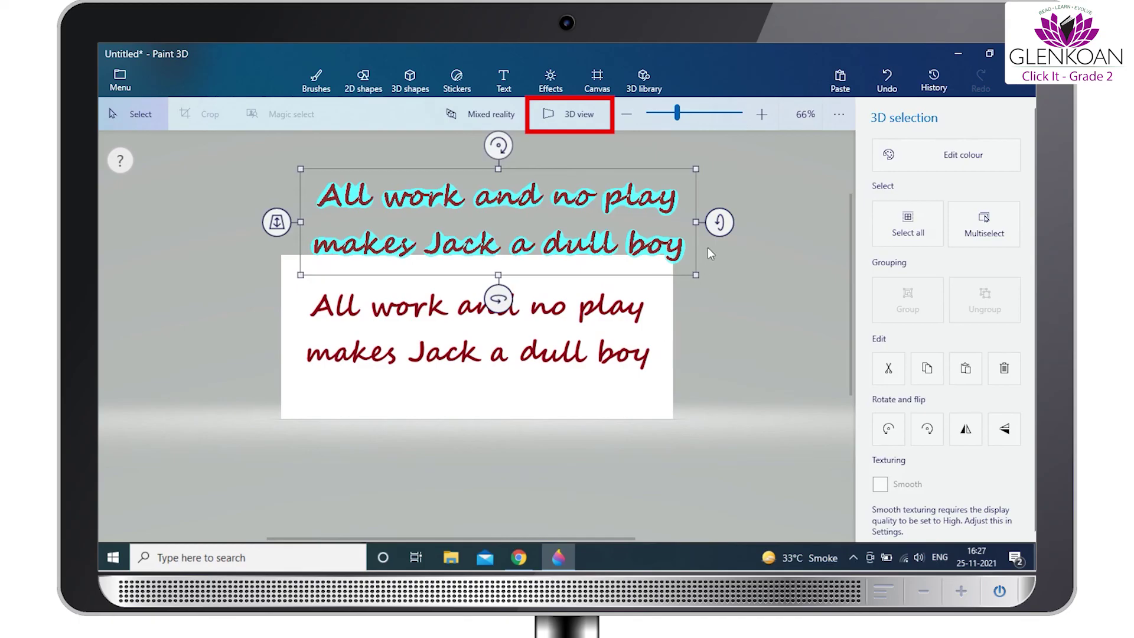
mouse_move(719, 223)
left_mouse_down()
mouse_move(713, 303)
mouse_move(716, 221)
left_mouse_up()
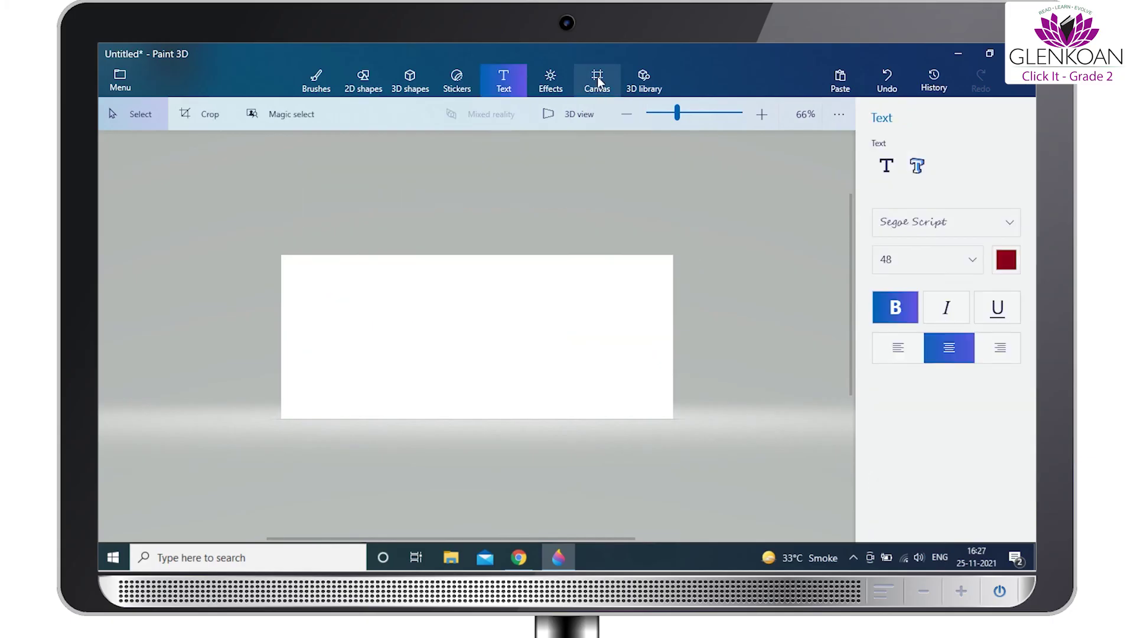
Step: Resize the canvas to 1329 × 733 px by dragging its edge handles
left_click(597, 79)
left_click(542, 88)
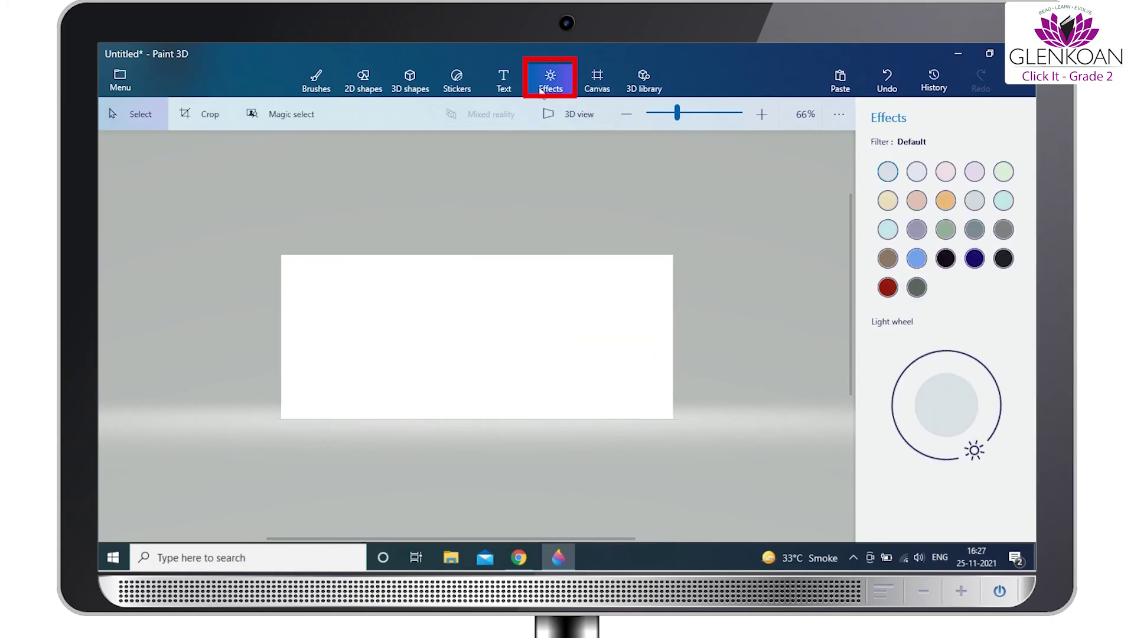
left_click(585, 79)
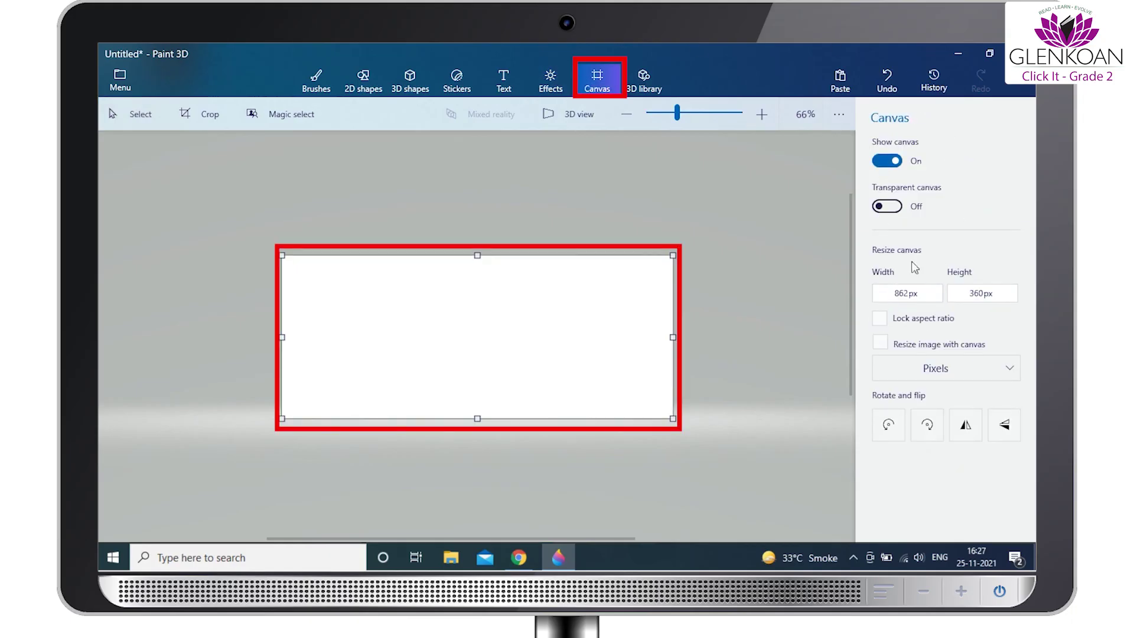
left_click_drag(476, 255, 492, 174)
left_click_drag(476, 462, 485, 497)
left_click_drag(673, 336, 812, 313)
left_click_drag(211, 336, 133, 336)
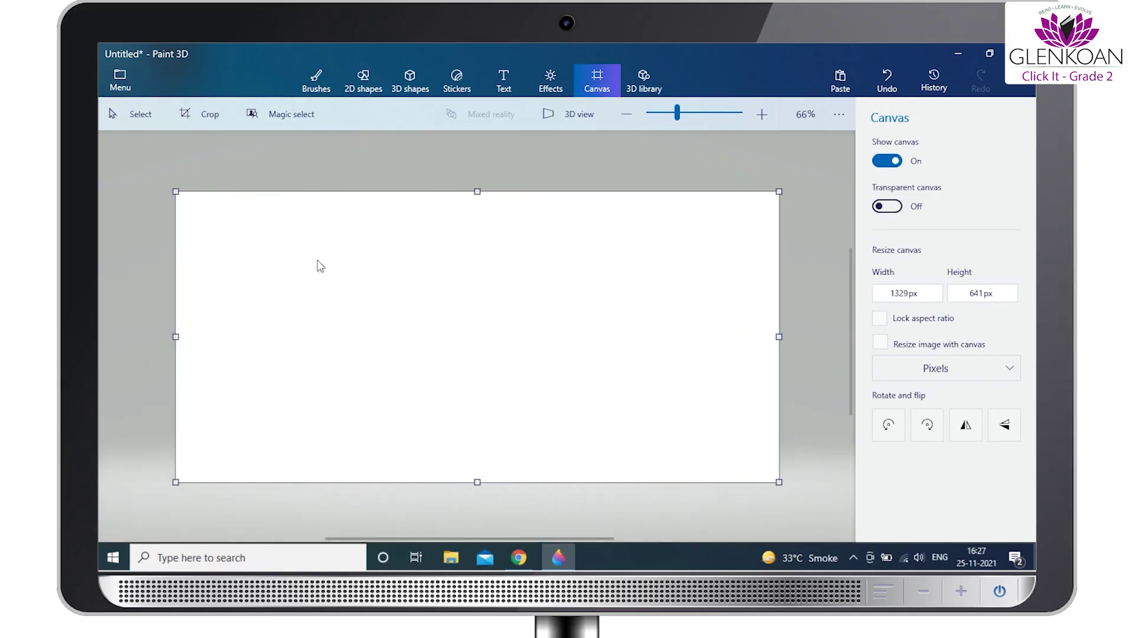
left_click_drag(477, 190, 481, 154)
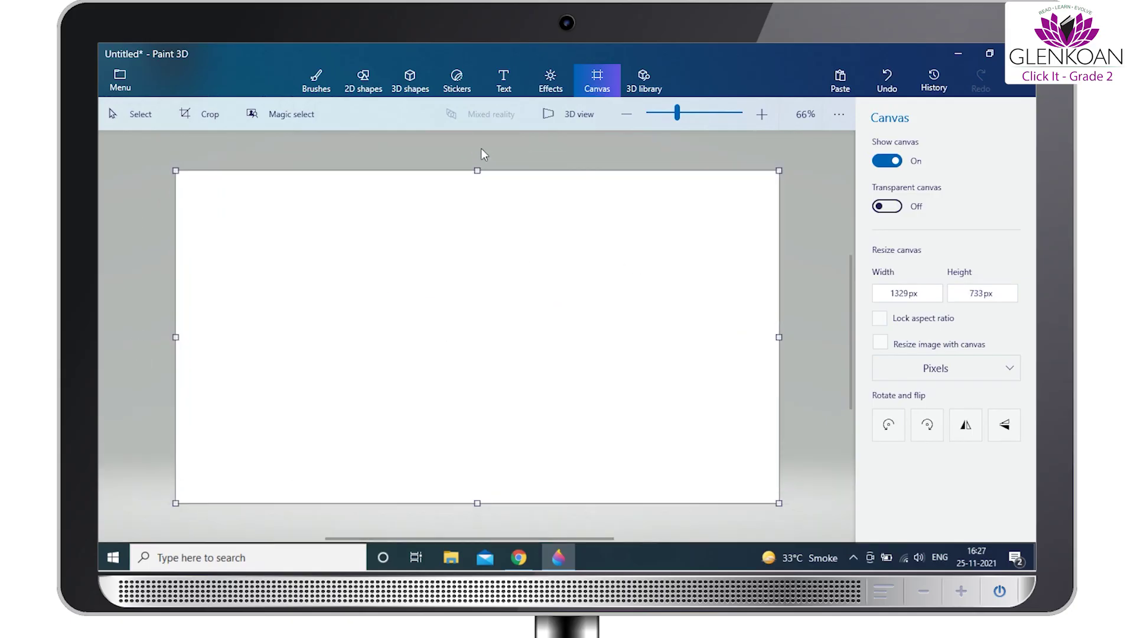
Step: Toggle Transparent canvas on and back off to keep a solid white background
left_click(898, 214)
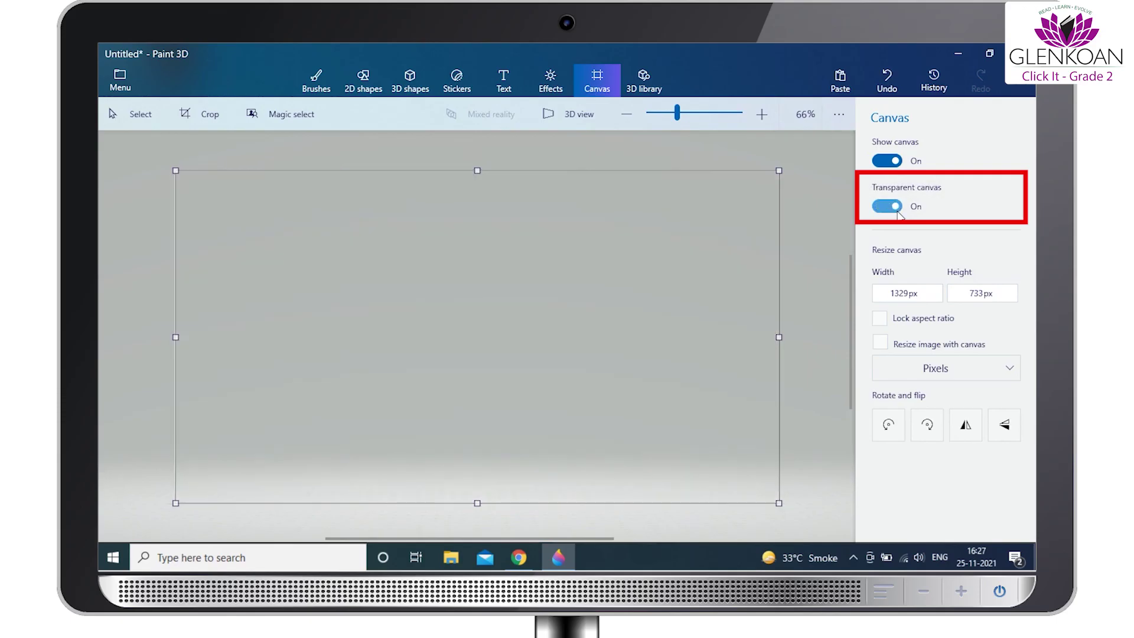
left_click(884, 210)
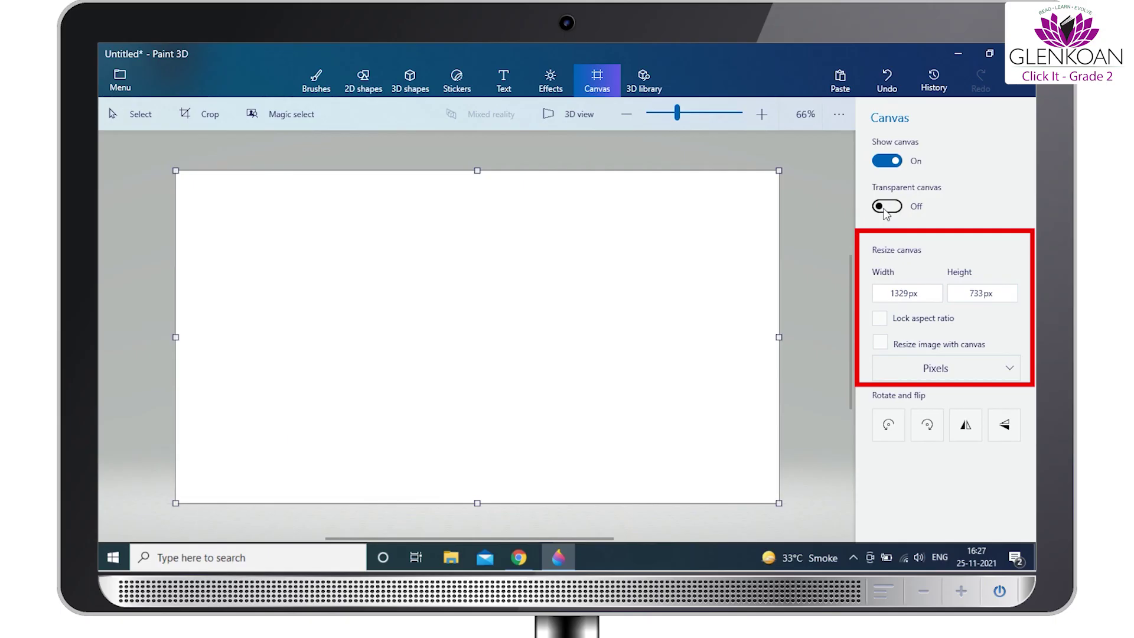
left_click(644, 90)
Step: Search the 3D library for 'ball' and insert the American Football model
left_click(712, 142)
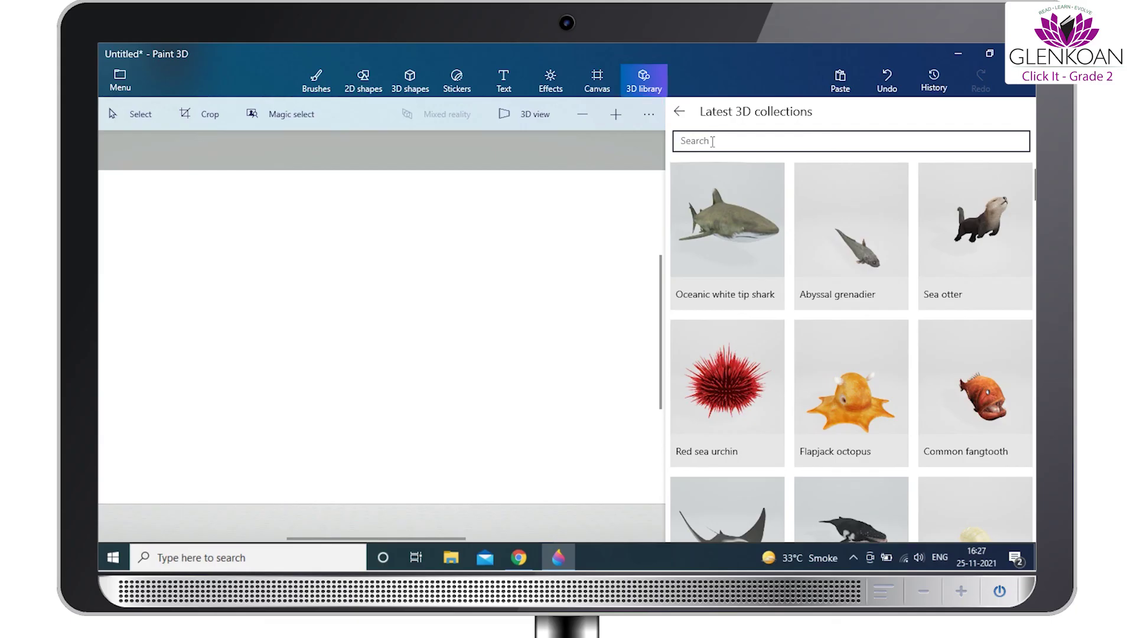
left_click(712, 142)
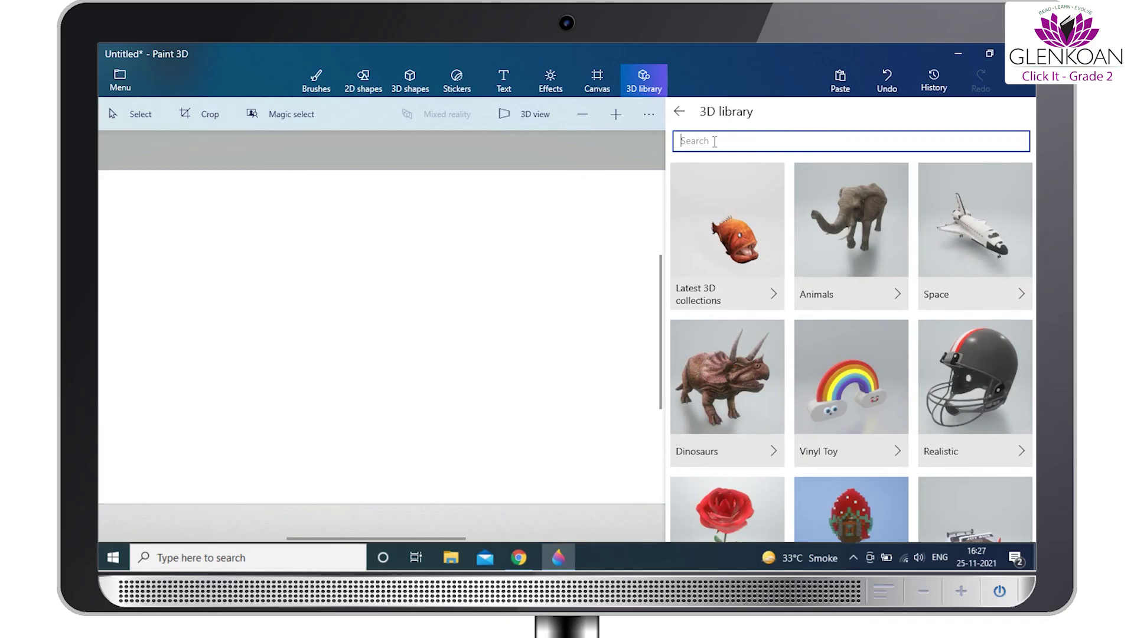
type("ball")
key("Return")
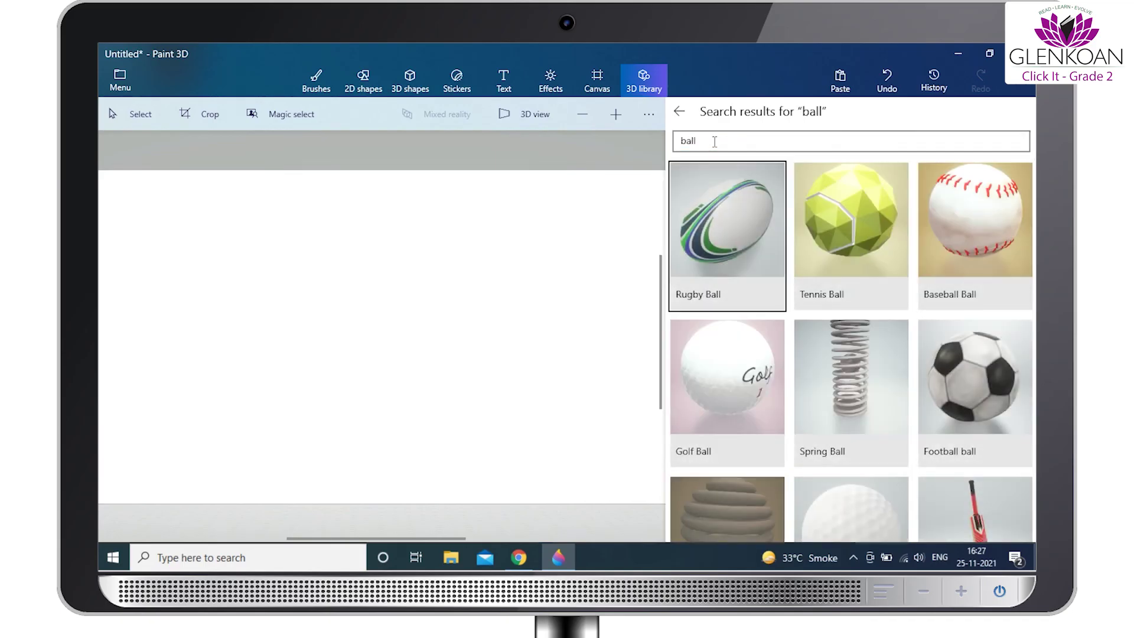
scroll(852, 354, "down", 10)
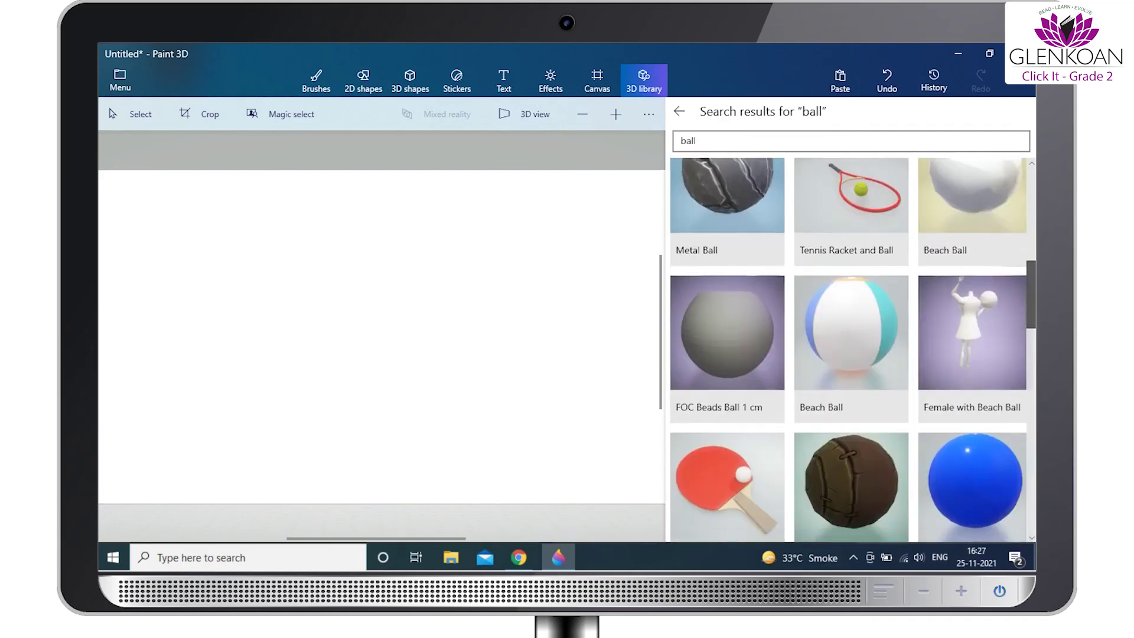
scroll(839, 312, "down", 1)
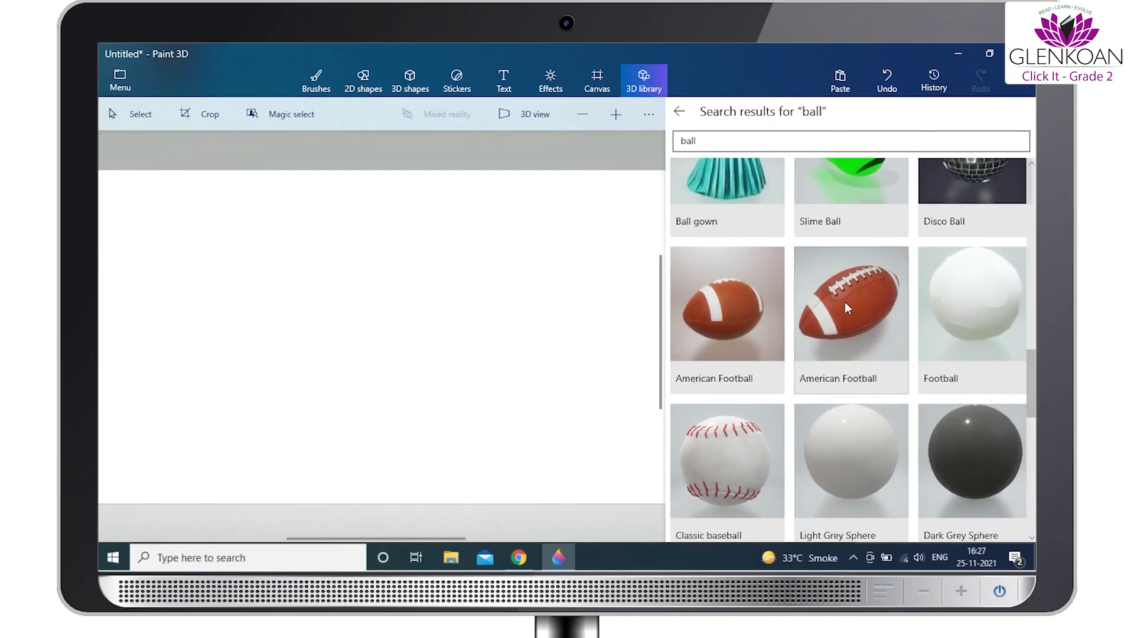
left_click(846, 307)
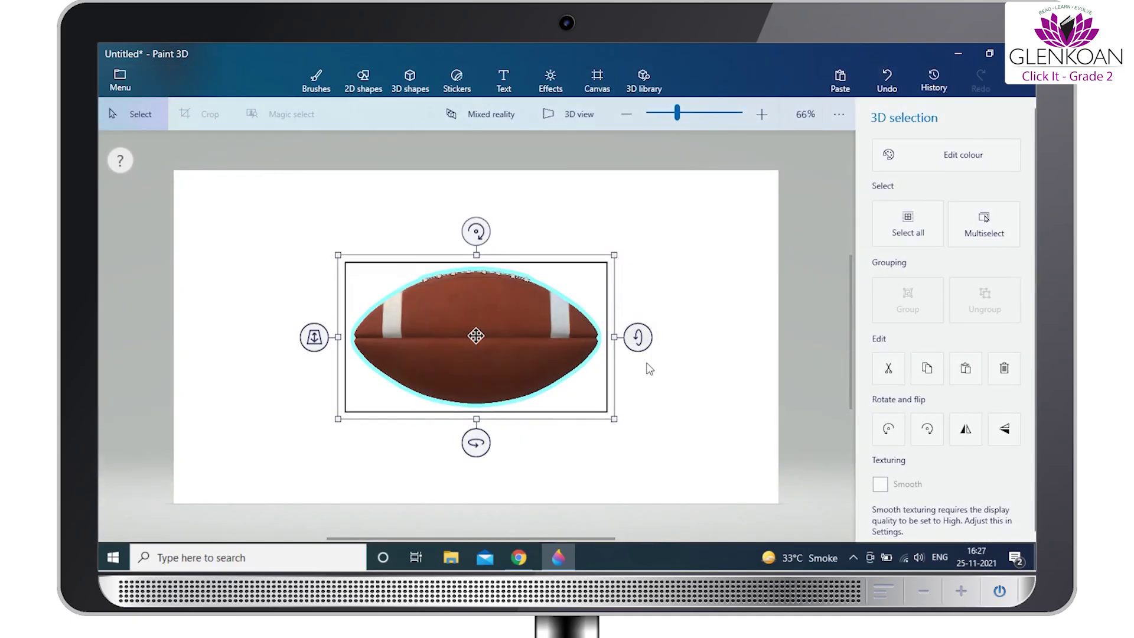
Step: Rotate the football to 90°, then tilt it to about -122°
mouse_move(638, 336)
left_mouse_down()
mouse_move(640, 423)
mouse_move(635, 157)
mouse_move(638, 337)
left_mouse_up()
left_click_drag(476, 390, 476, 462)
left_click_drag(659, 338, 716, 253)
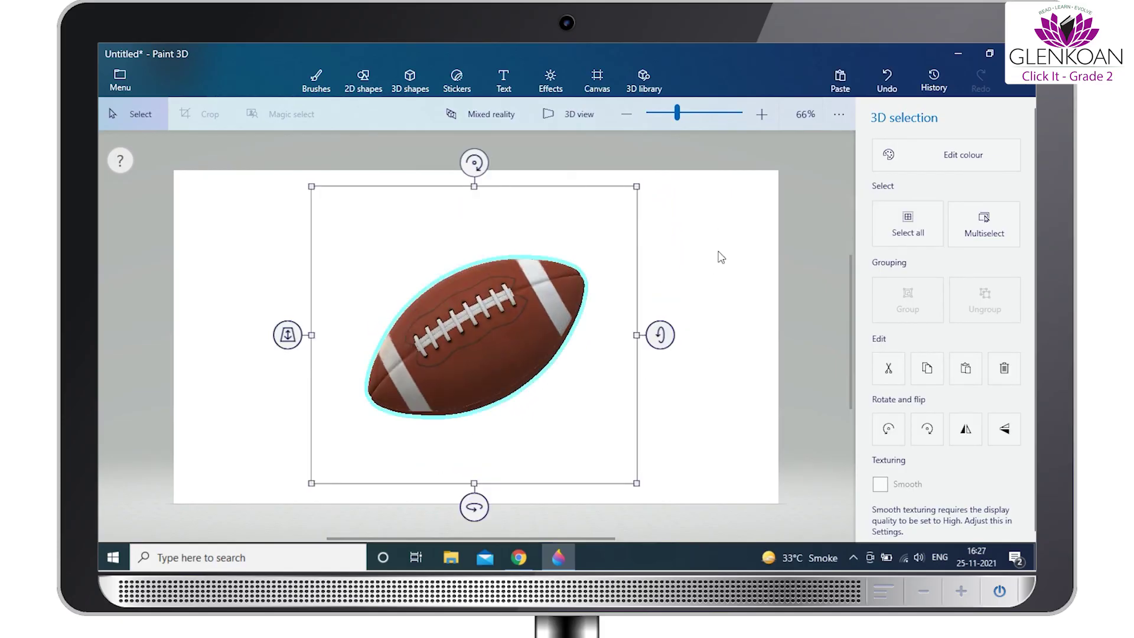